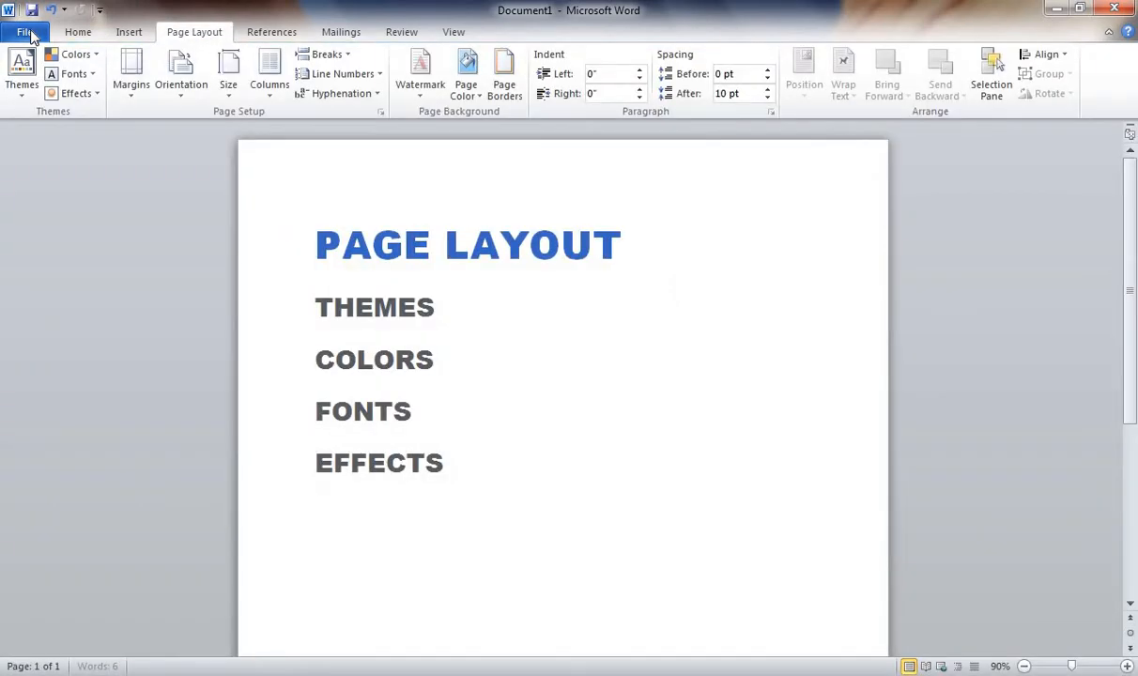
{"action": "left_click", "coordinate": [26, 33]}
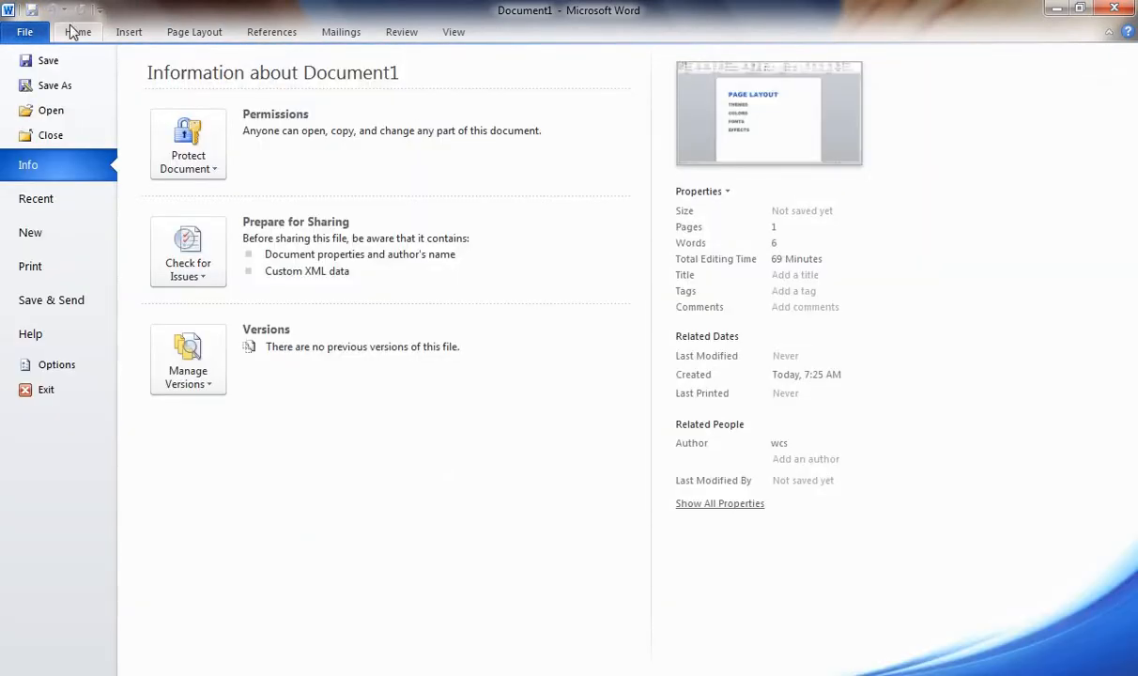
{"action": "left_click", "coordinate": [75, 34]}
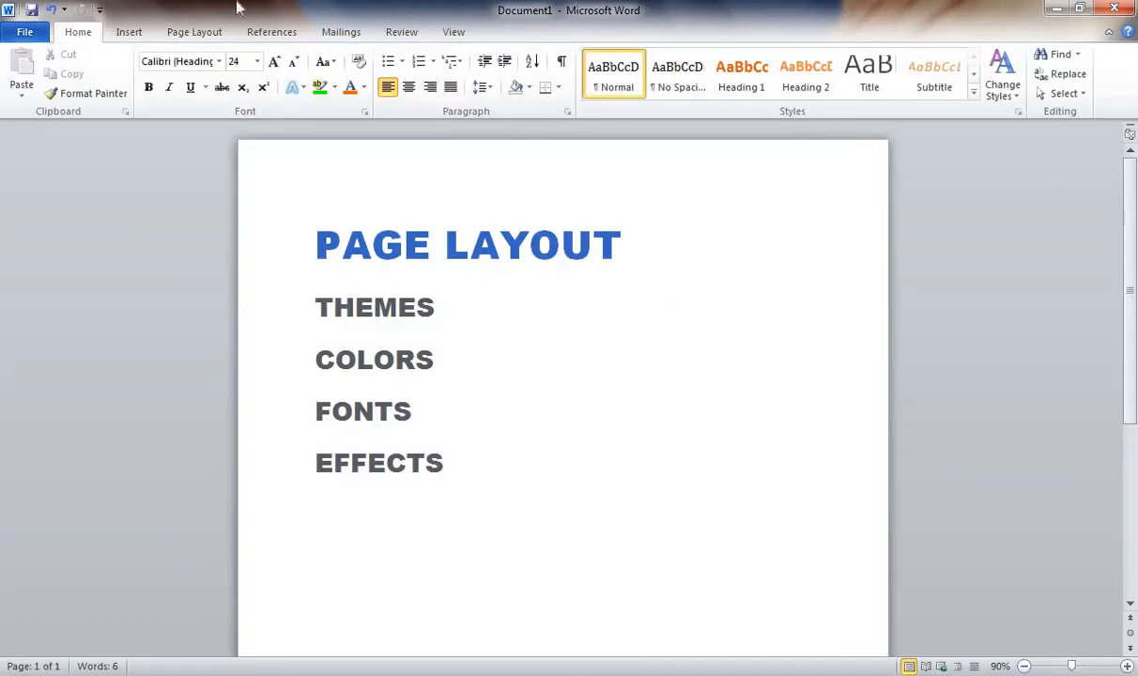
{"action": "left_click", "coordinate": [111, 36]}
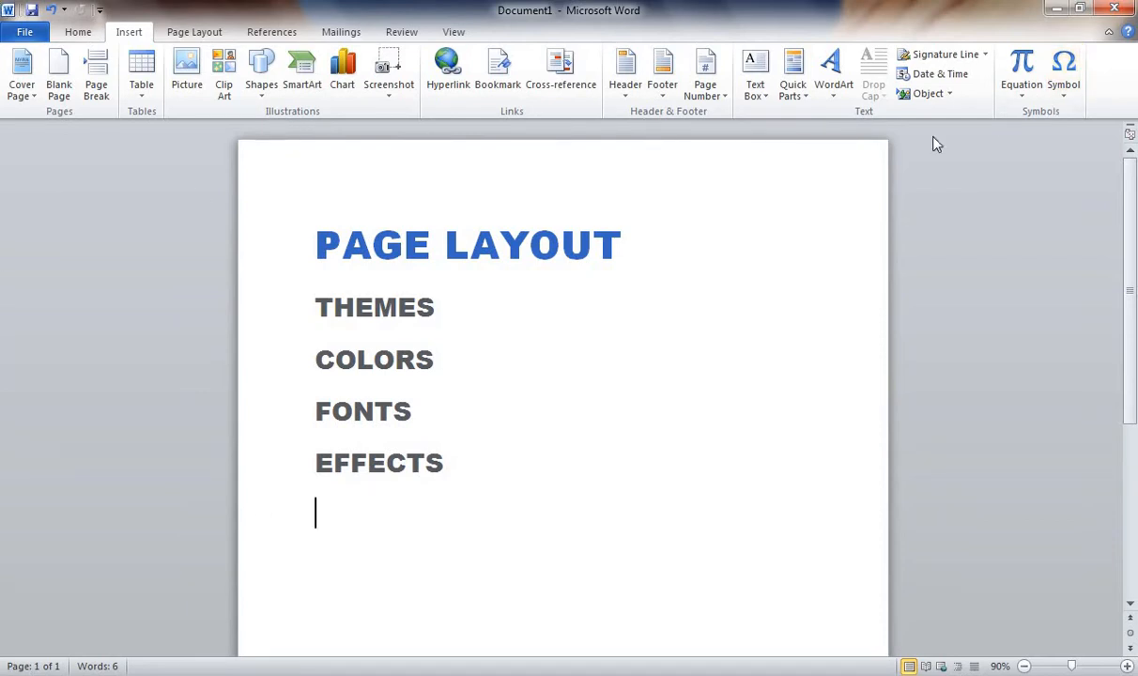
- Apply the built-in Perspective theme to the document
{"action": "left_click", "coordinate": [196, 33]}
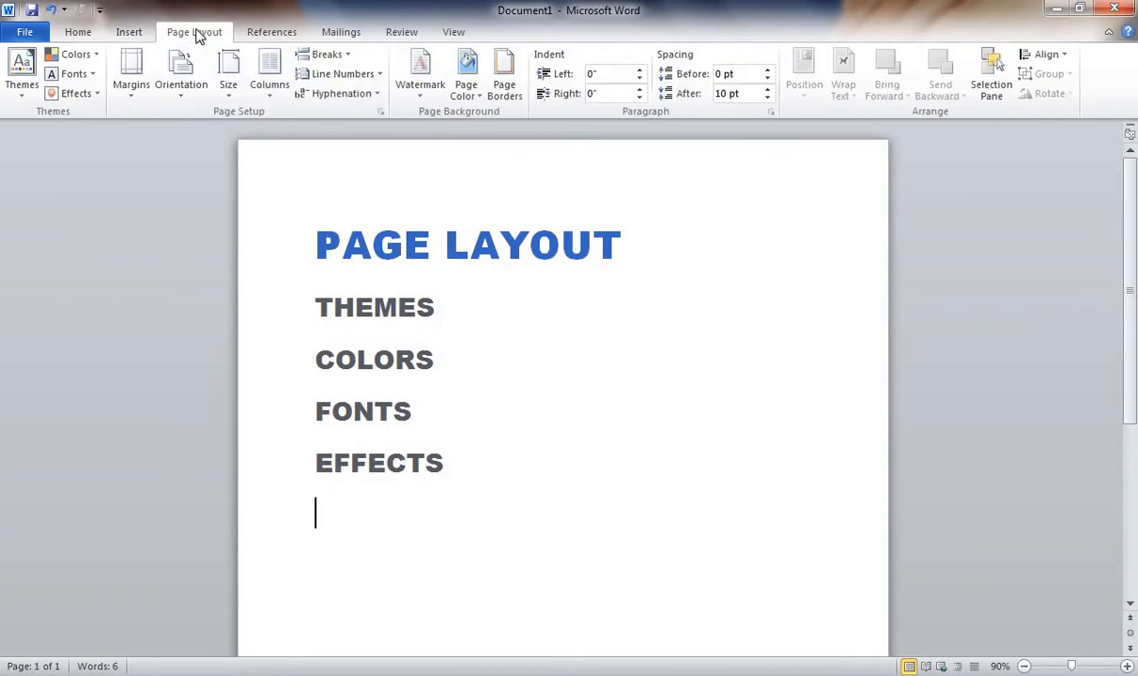
{"action": "left_click", "coordinate": [20, 75]}
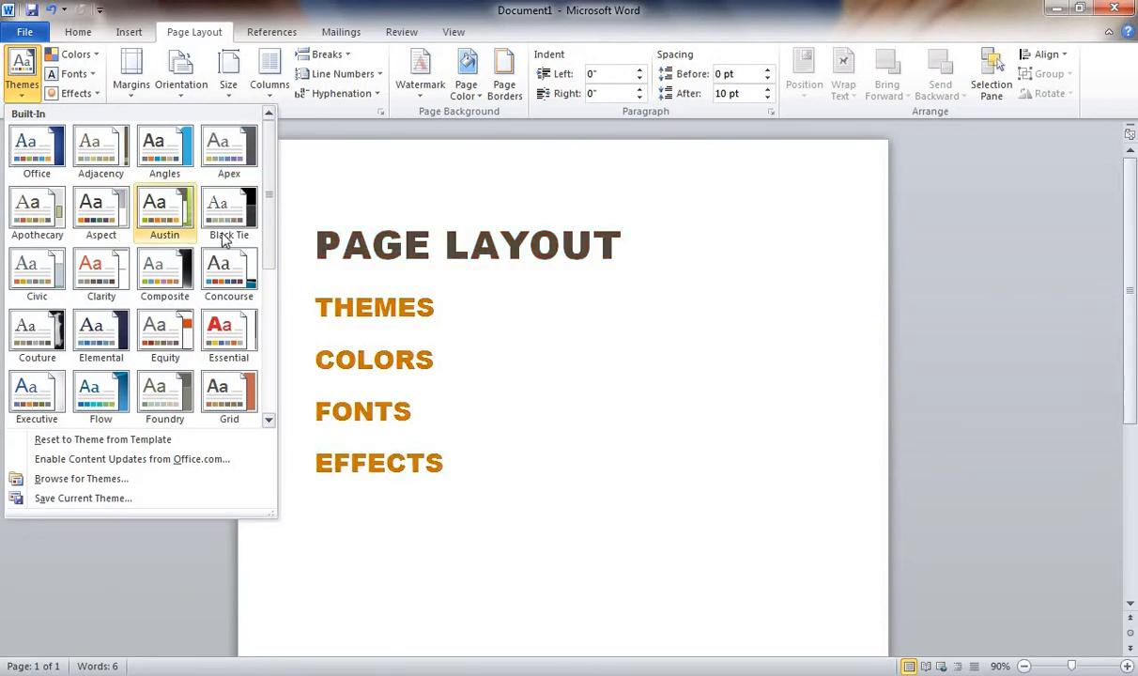
{"action": "scroll", "coordinate": [185, 301], "scroll_direction": "down", "scroll_amount": 5}
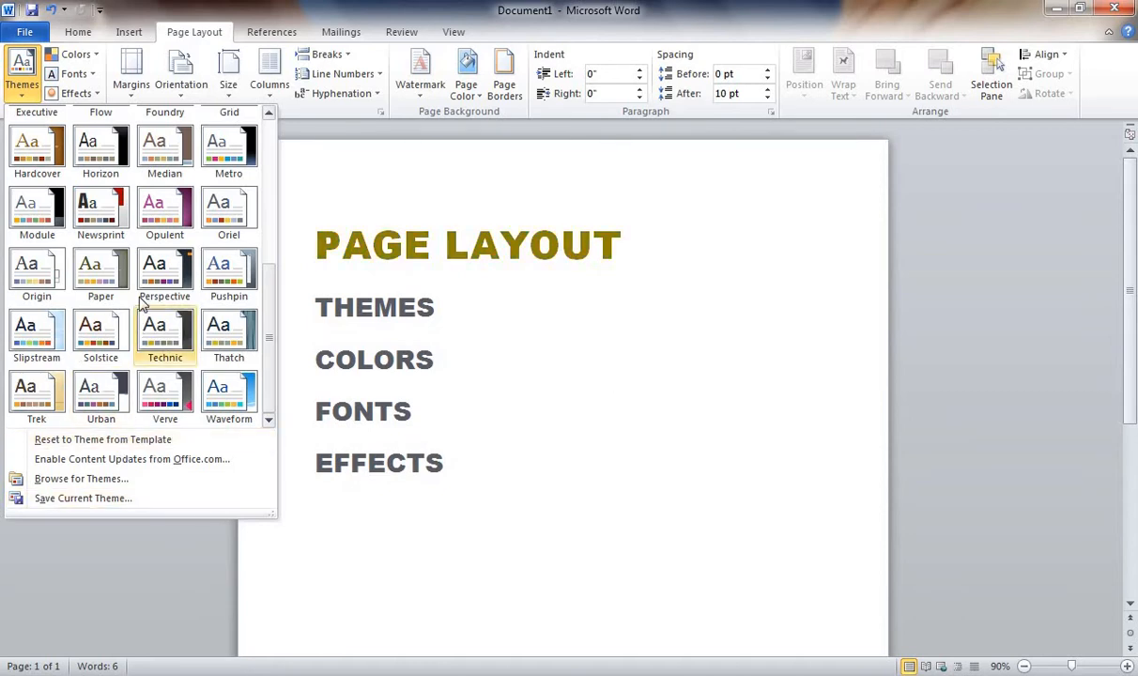
{"action": "left_click", "coordinate": [161, 268]}
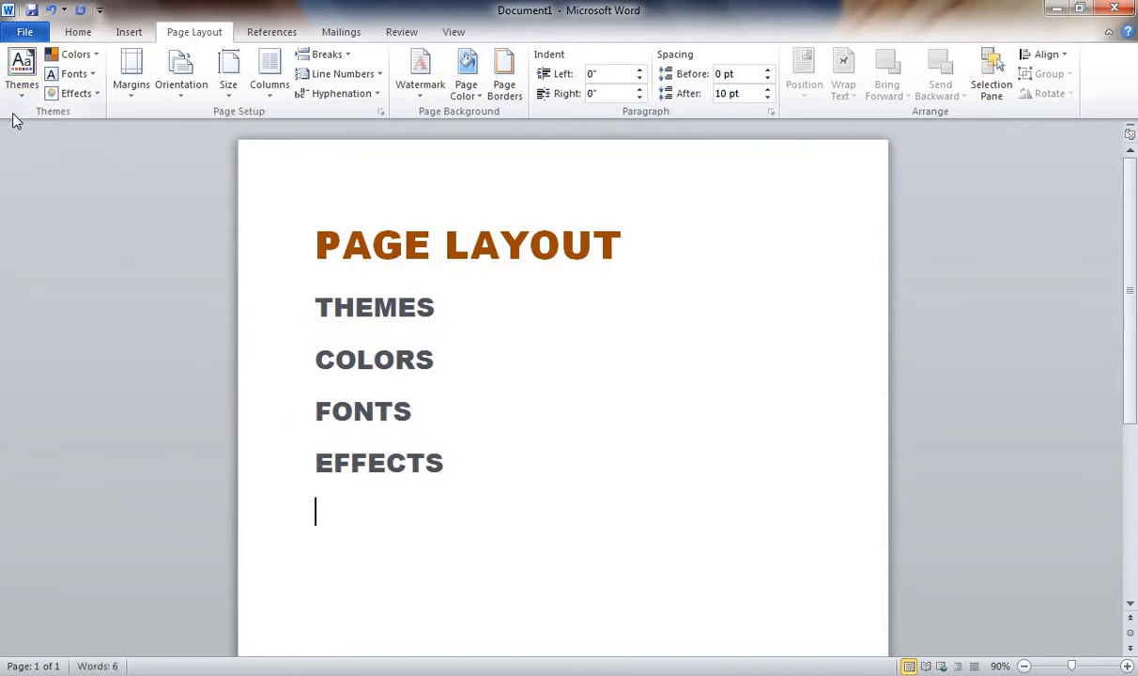
- Reset the document to the theme from its template
{"action": "left_click", "coordinate": [33, 92]}
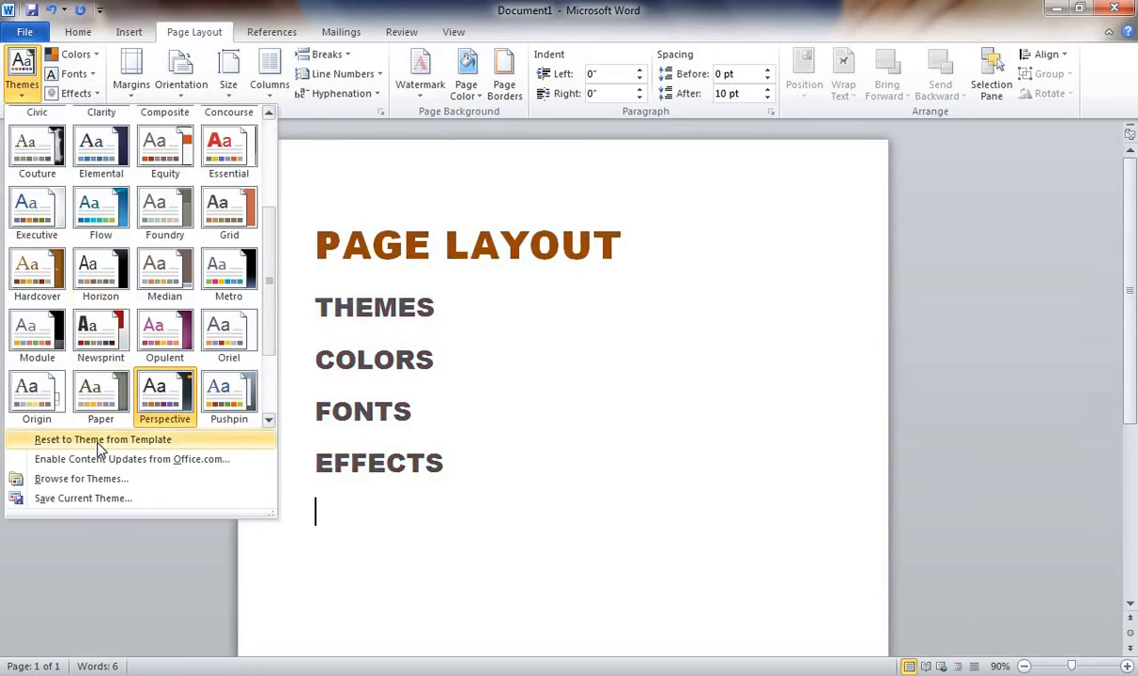
{"action": "left_click", "coordinate": [158, 386]}
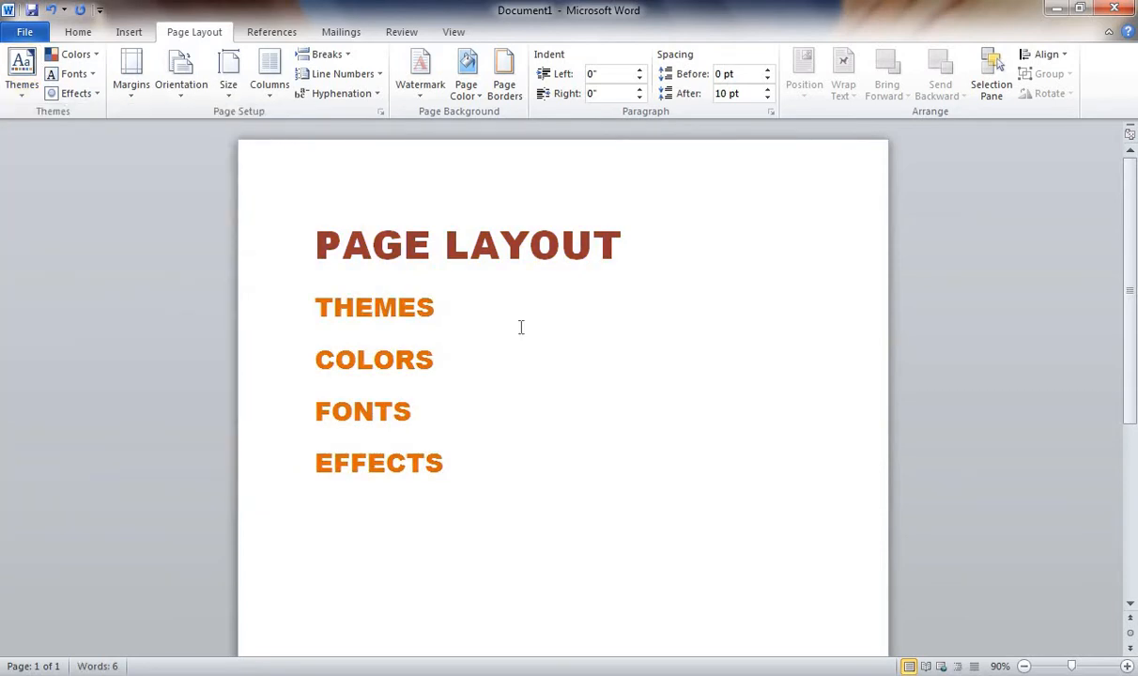
- Request theme content updates from Office.com and choose Don't make changes for the Office update settings
{"action": "left_click", "coordinate": [17, 86]}
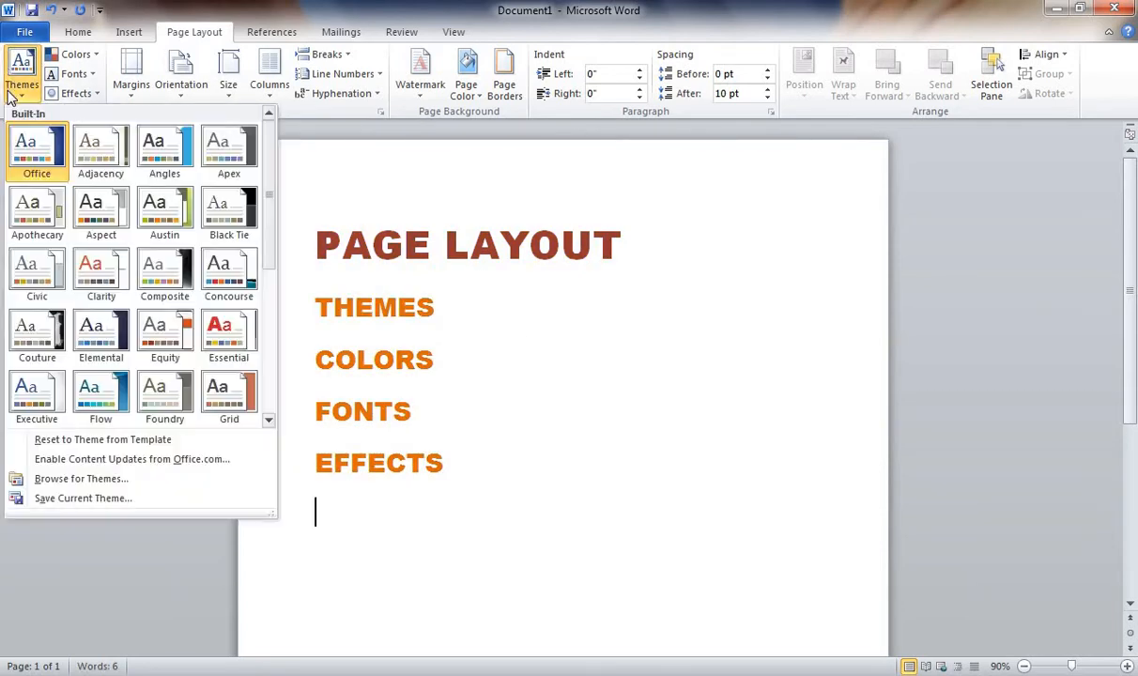
{"action": "left_click", "coordinate": [141, 460]}
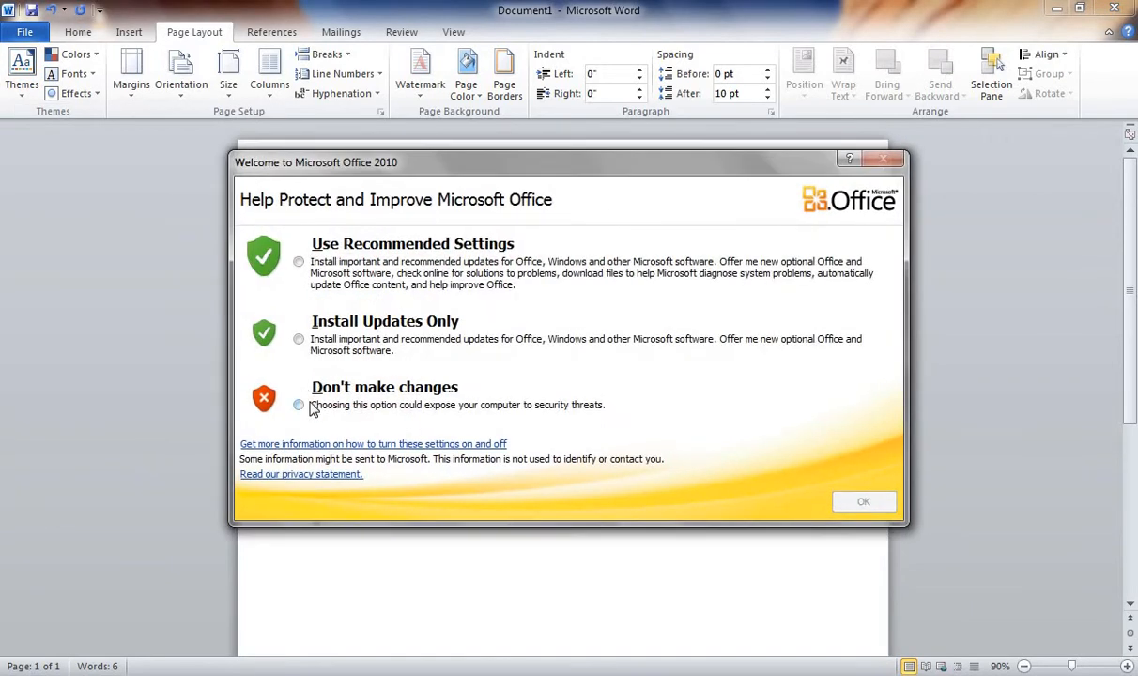
{"action": "left_click", "coordinate": [299, 404]}
{"action": "left_click", "coordinate": [864, 502]}
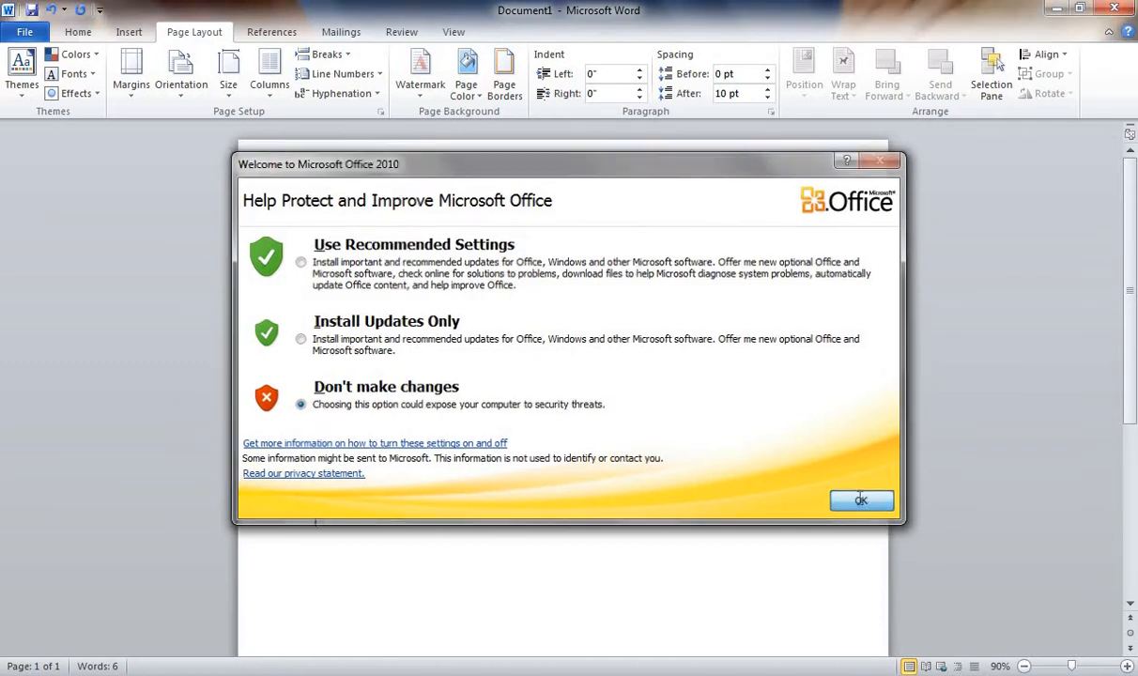
- Browse for theme files in Sample Pictures, Videos, Documents, Desktop and Downloads, and leave without choosing one
{"action": "left_click", "coordinate": [22, 80]}
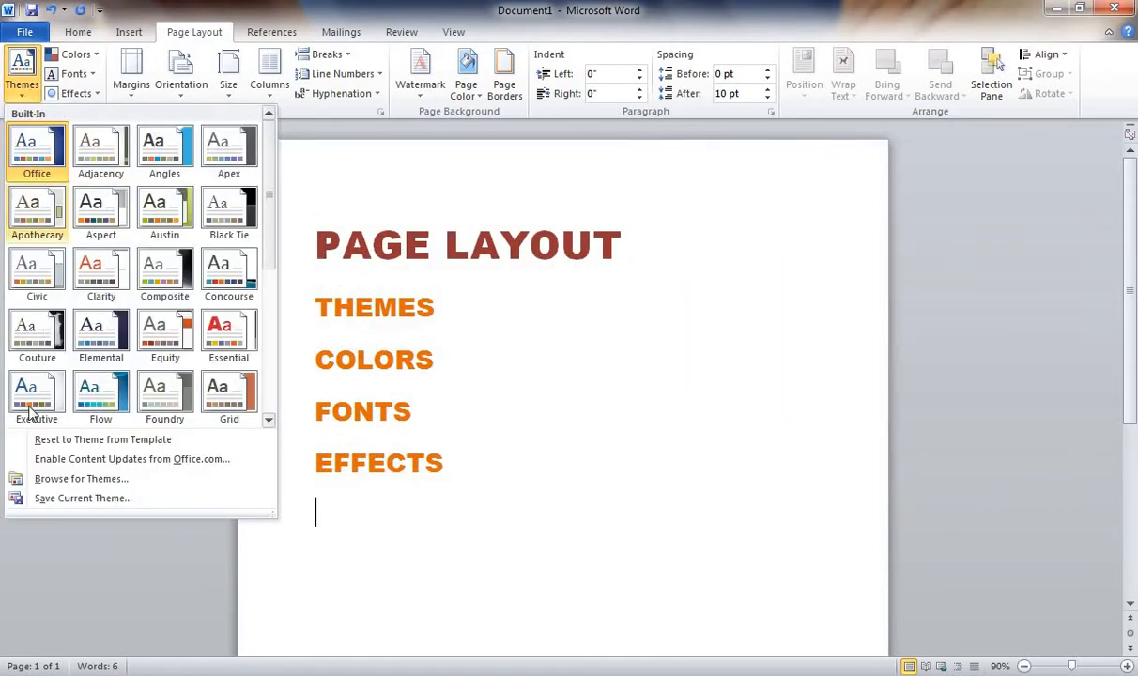
{"action": "left_click", "coordinate": [89, 479]}
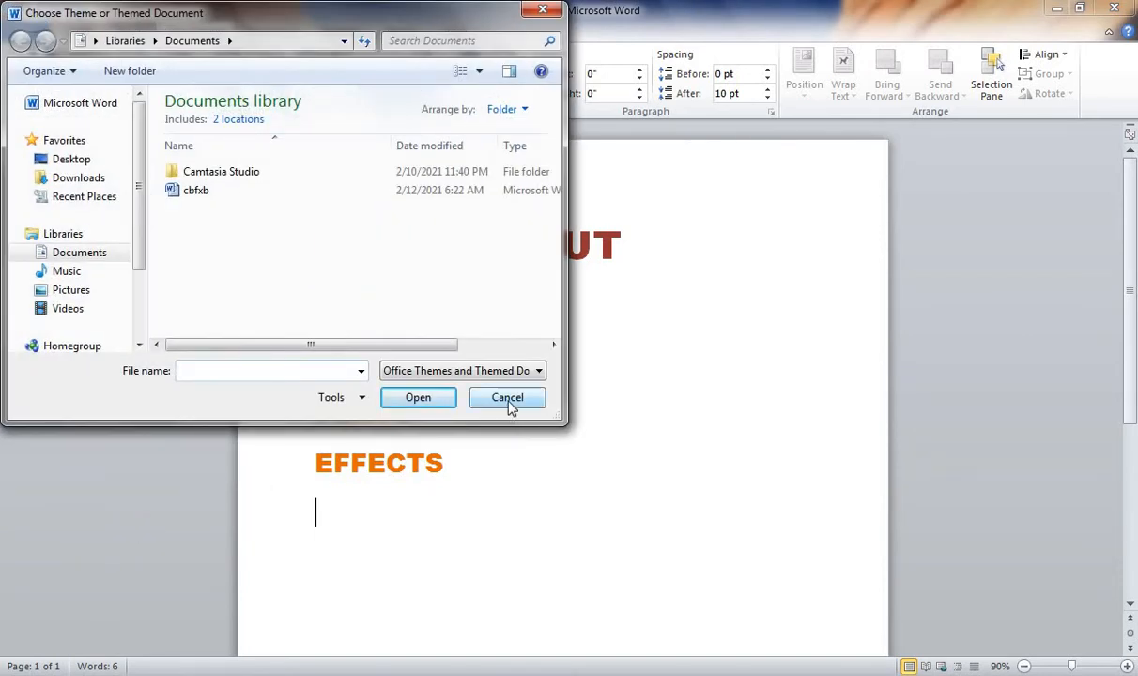
{"action": "left_click", "coordinate": [91, 290]}
{"action": "double_click", "coordinate": [203, 223]}
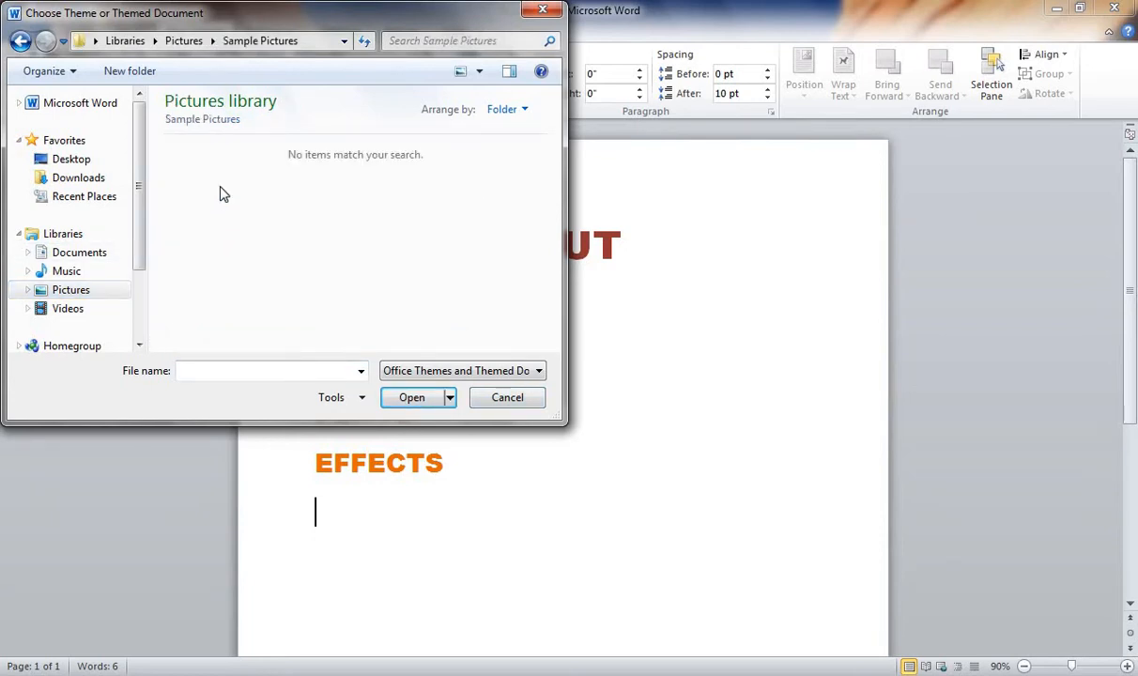
{"action": "left_click", "coordinate": [70, 310]}
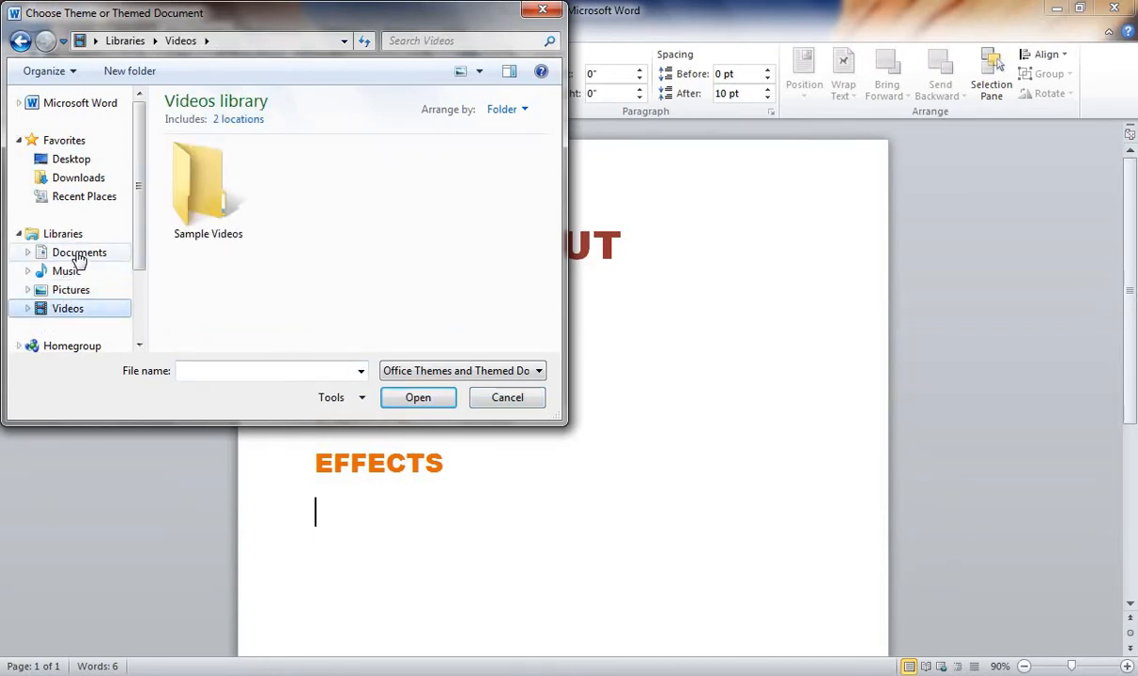
{"action": "left_click", "coordinate": [77, 255]}
{"action": "left_click", "coordinate": [105, 165]}
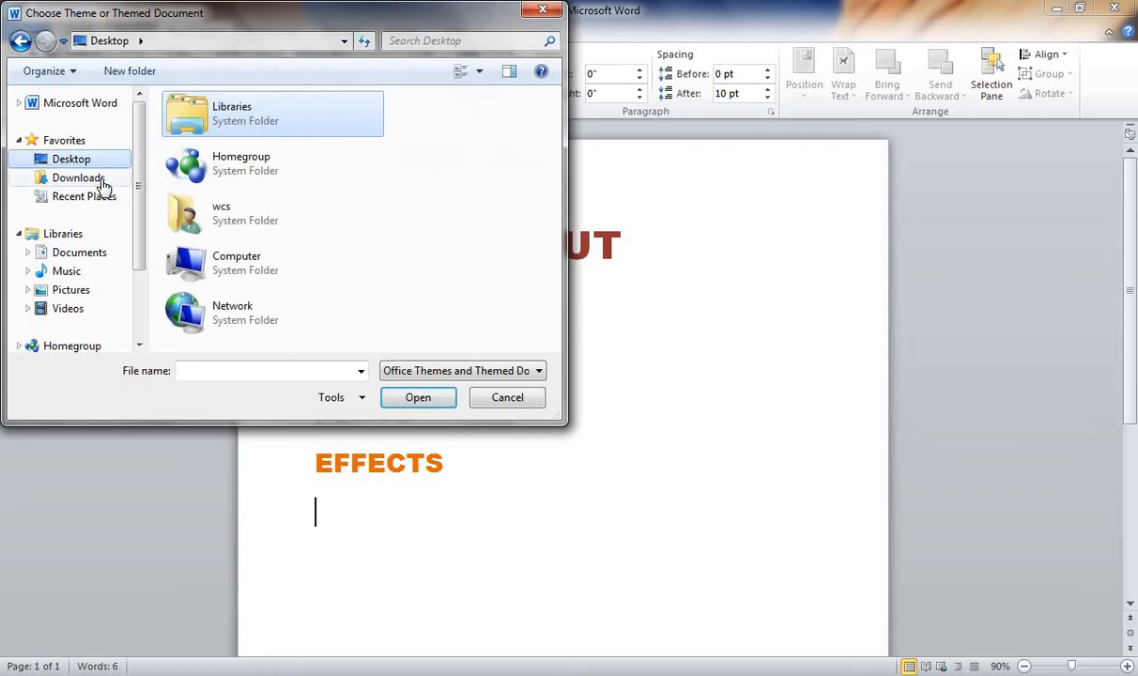
{"action": "left_click", "coordinate": [92, 178]}
{"action": "left_click", "coordinate": [493, 399]}
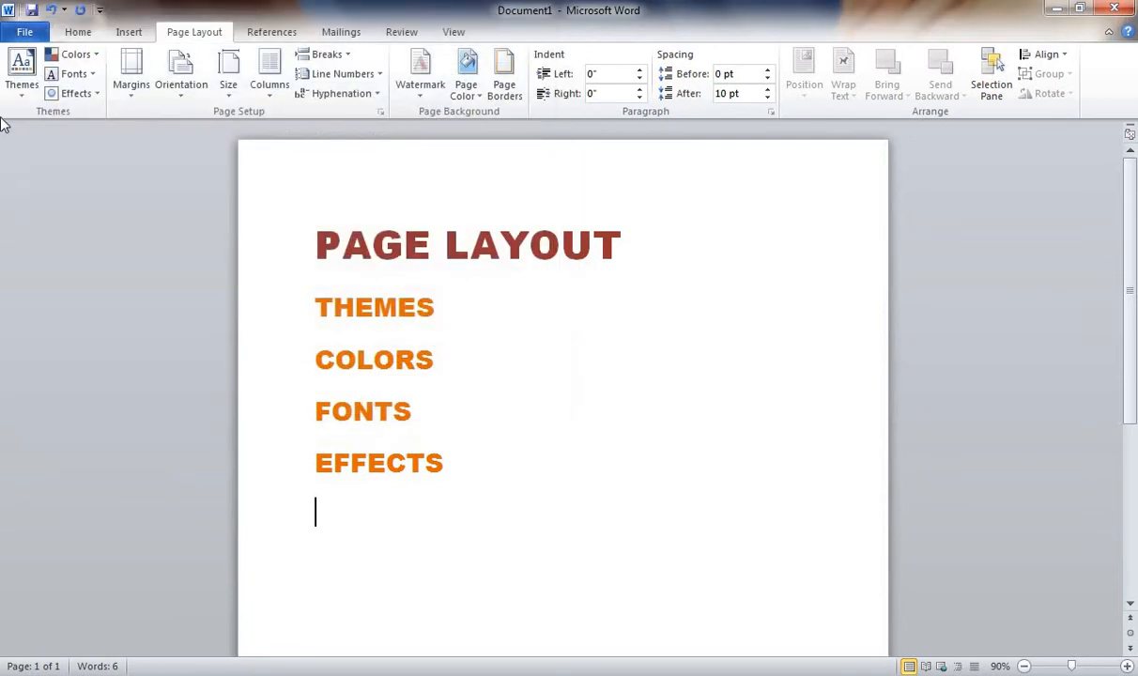
- View the options for saving the current theme and leave without saving it
{"action": "left_click", "coordinate": [21, 76]}
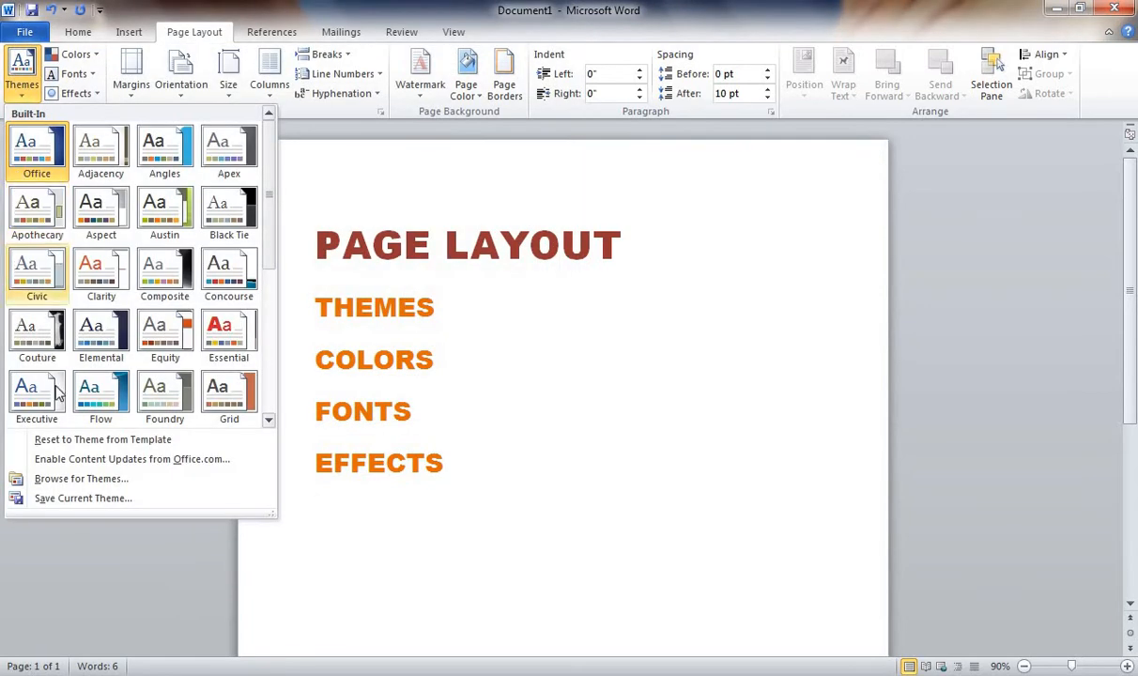
{"action": "left_click", "coordinate": [115, 500]}
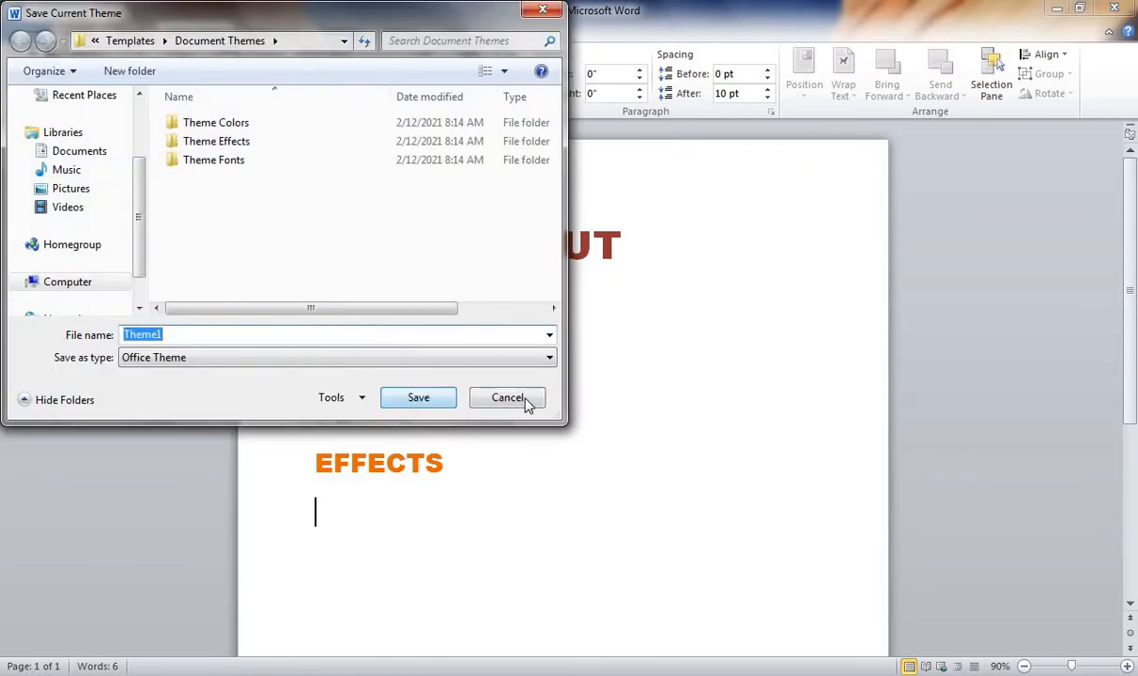
{"action": "left_click", "coordinate": [528, 401]}
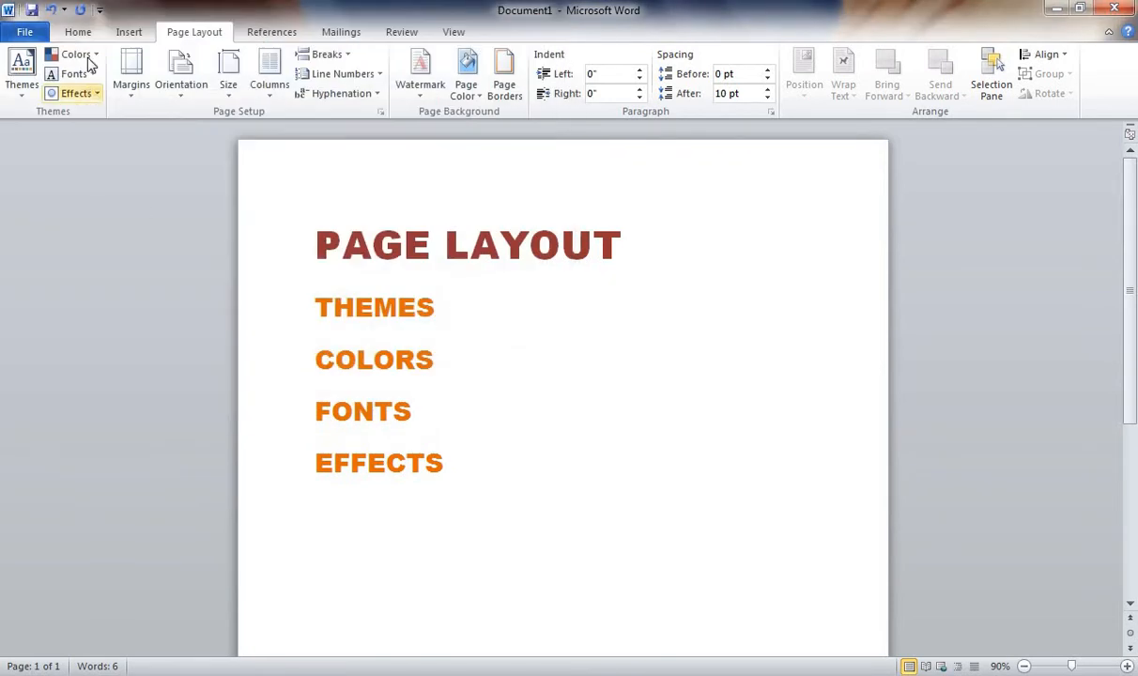
- Select the title and all headings, and start a new theme color set with Text/Background - Light 2 set to dark olive brown
{"action": "left_click", "coordinate": [86, 55]}
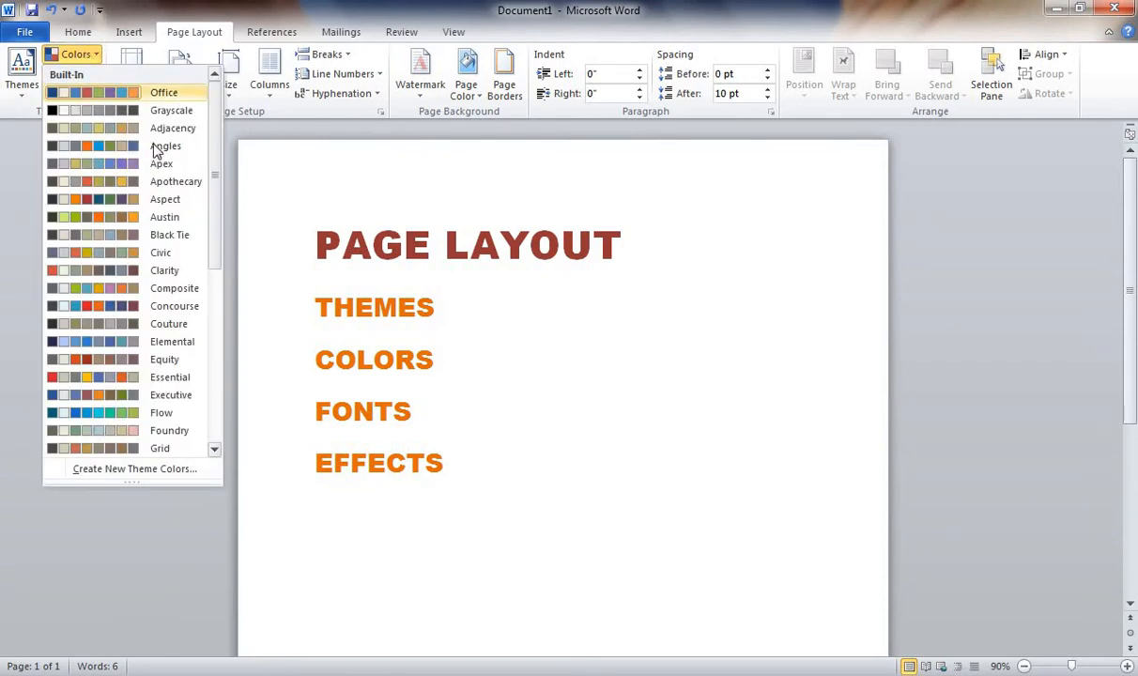
{"action": "left_click", "coordinate": [478, 462]}
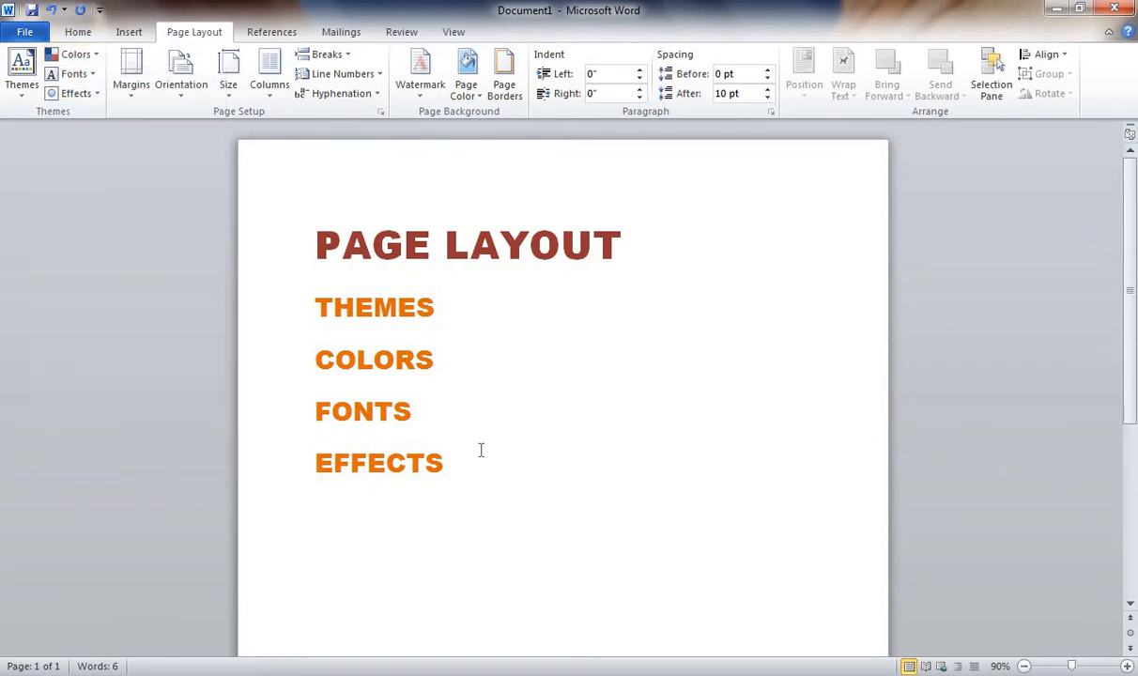
{"action": "left_click_drag", "start_coordinate": [446, 467], "coordinate": [251, 209]}
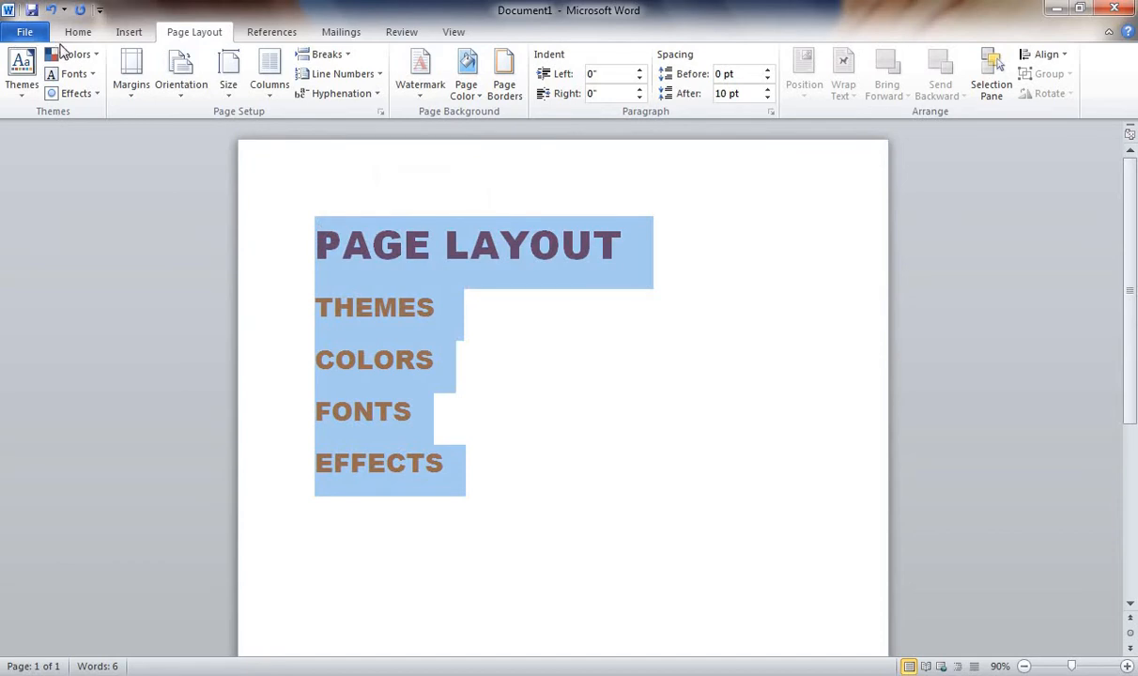
{"action": "left_click", "coordinate": [91, 55]}
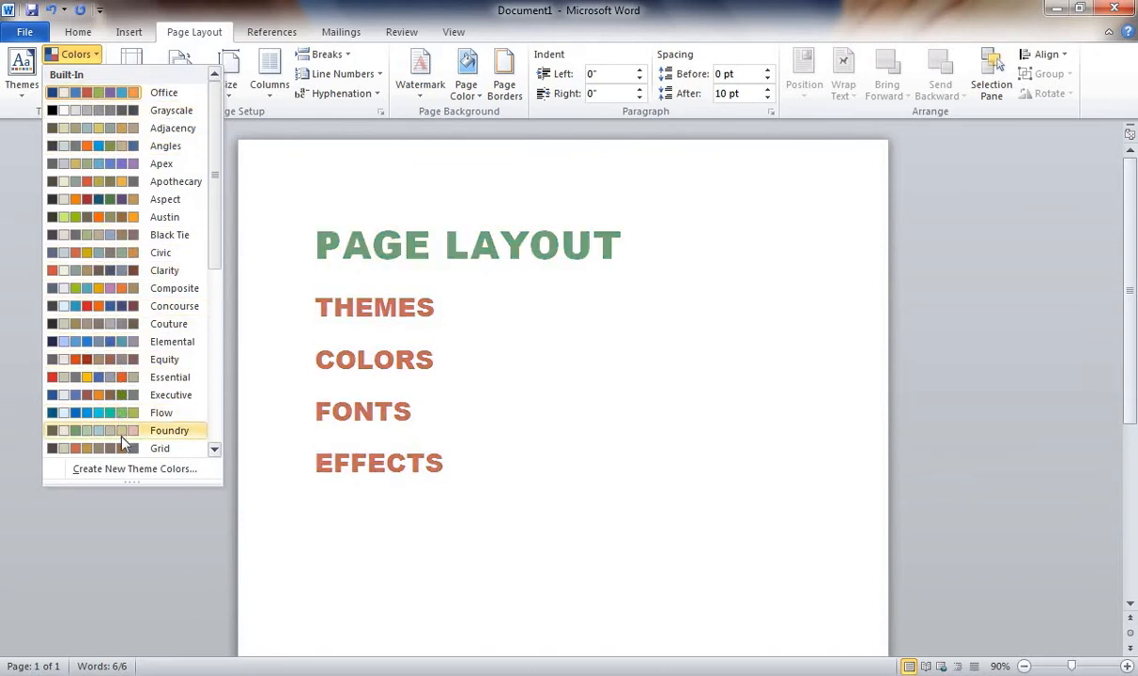
{"action": "left_click", "coordinate": [129, 474]}
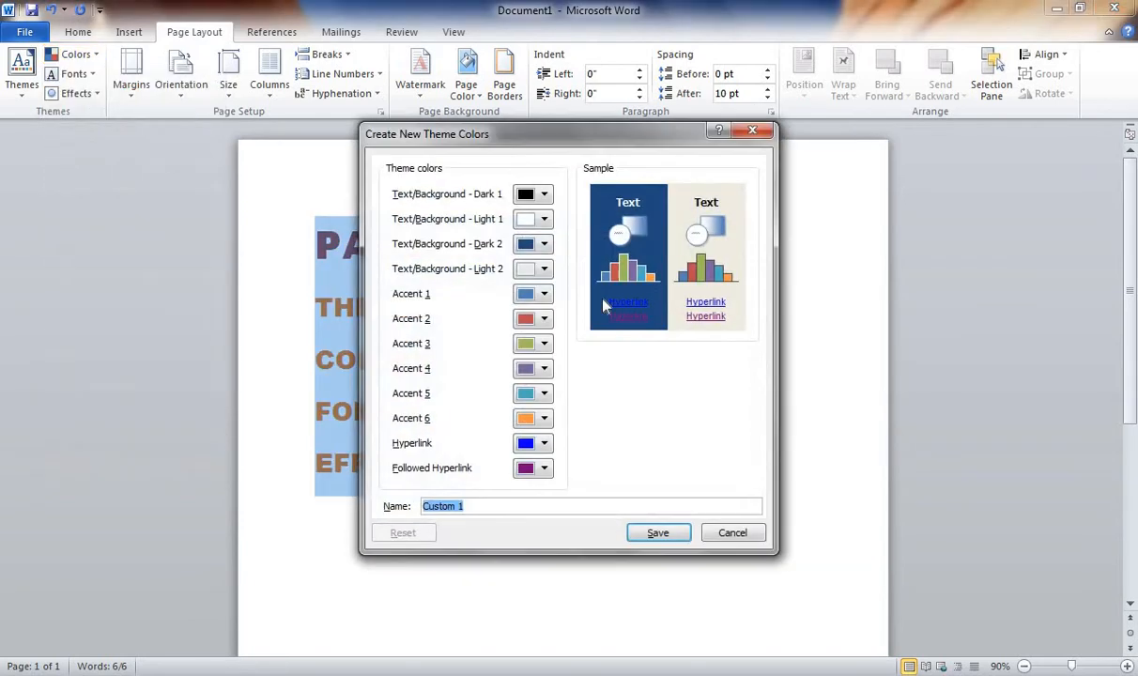
{"action": "left_click", "coordinate": [550, 271]}
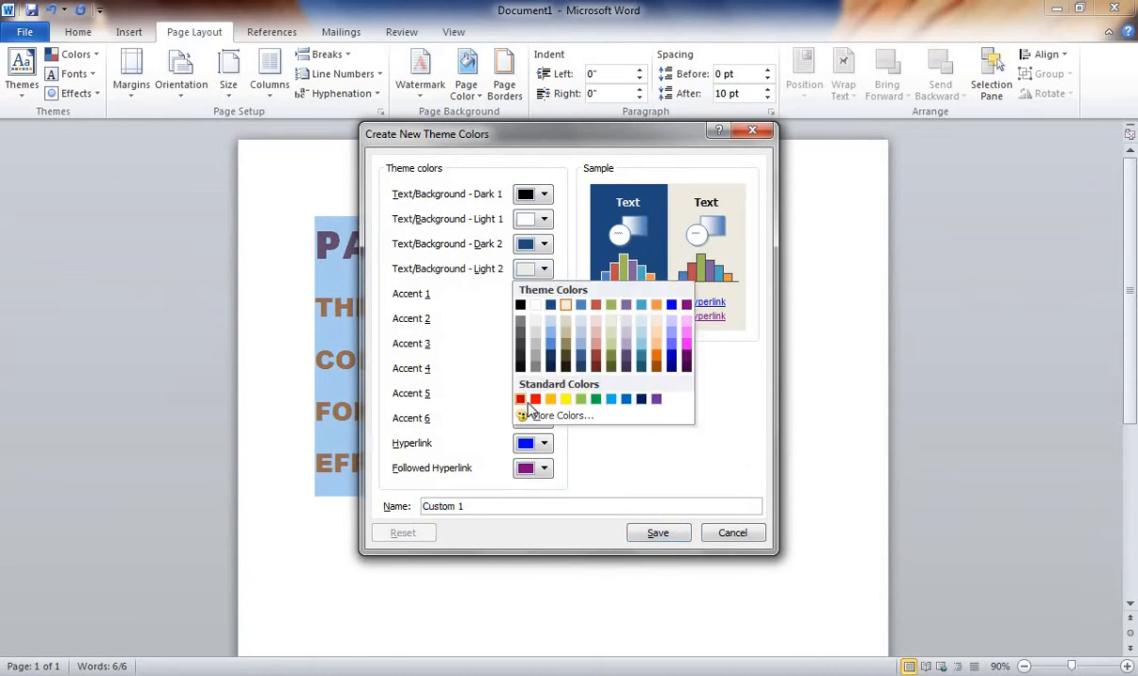
{"action": "left_click", "coordinate": [558, 372]}
- Set Accent 2 to tan, Accent 1 to dark blue and Accent 4 to dark tan in the new theme colors
{"action": "left_click", "coordinate": [540, 344]}
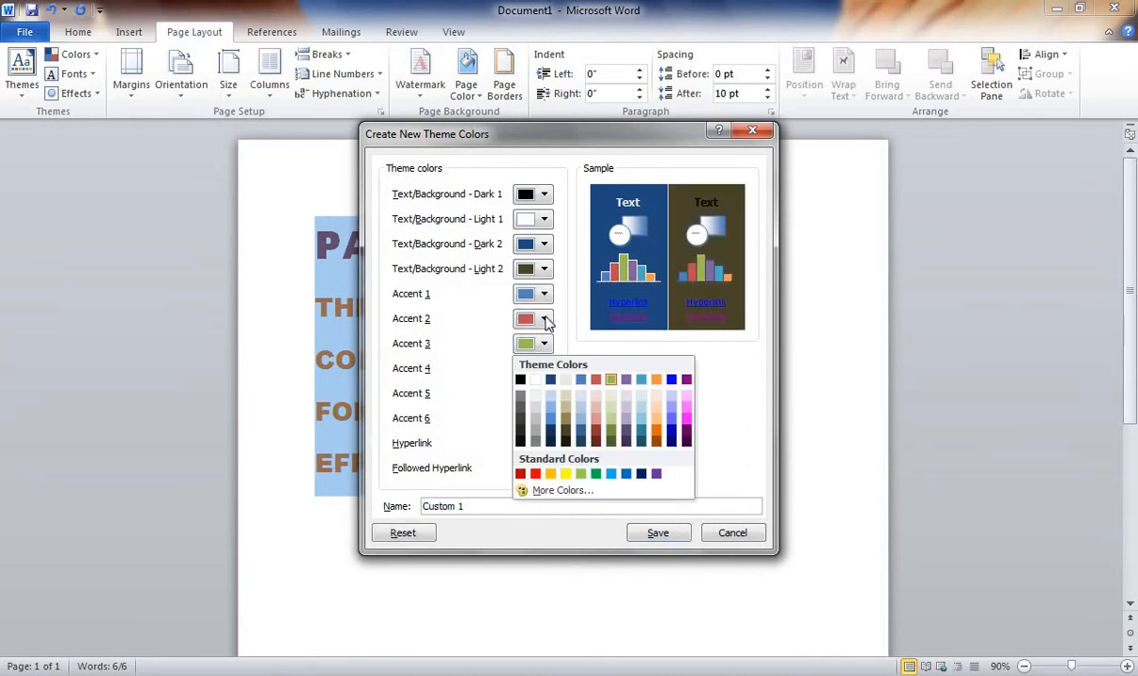
{"action": "left_click", "coordinate": [547, 320]}
{"action": "left_click", "coordinate": [543, 294]}
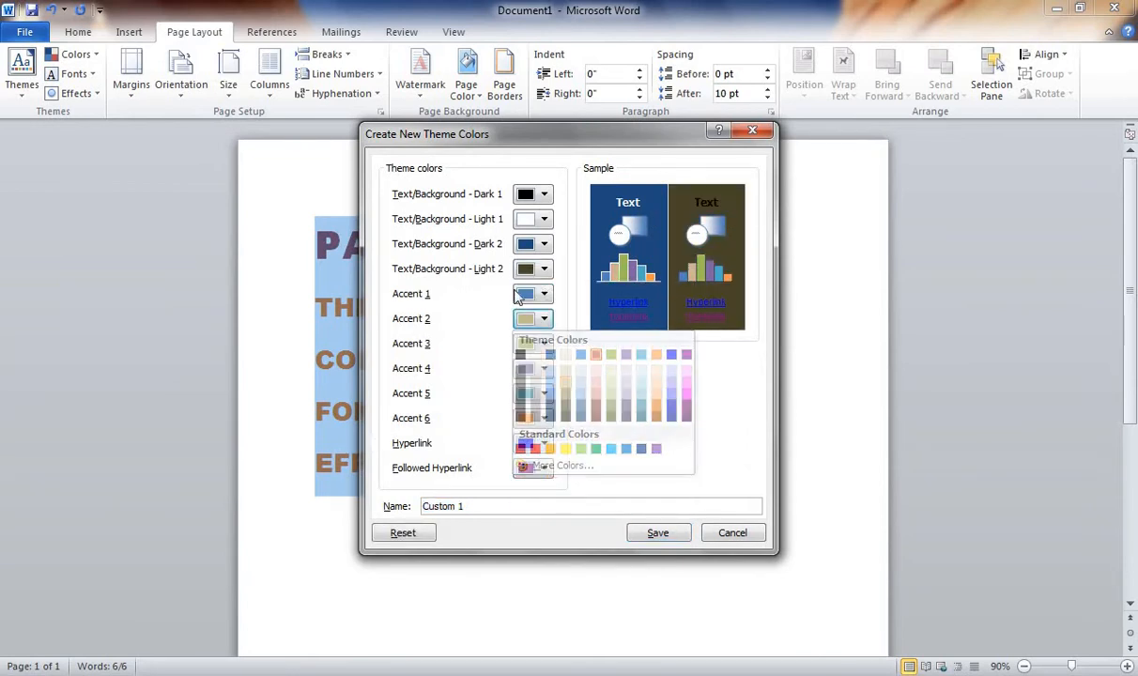
{"action": "left_click", "coordinate": [550, 389]}
{"action": "left_click", "coordinate": [544, 369]}
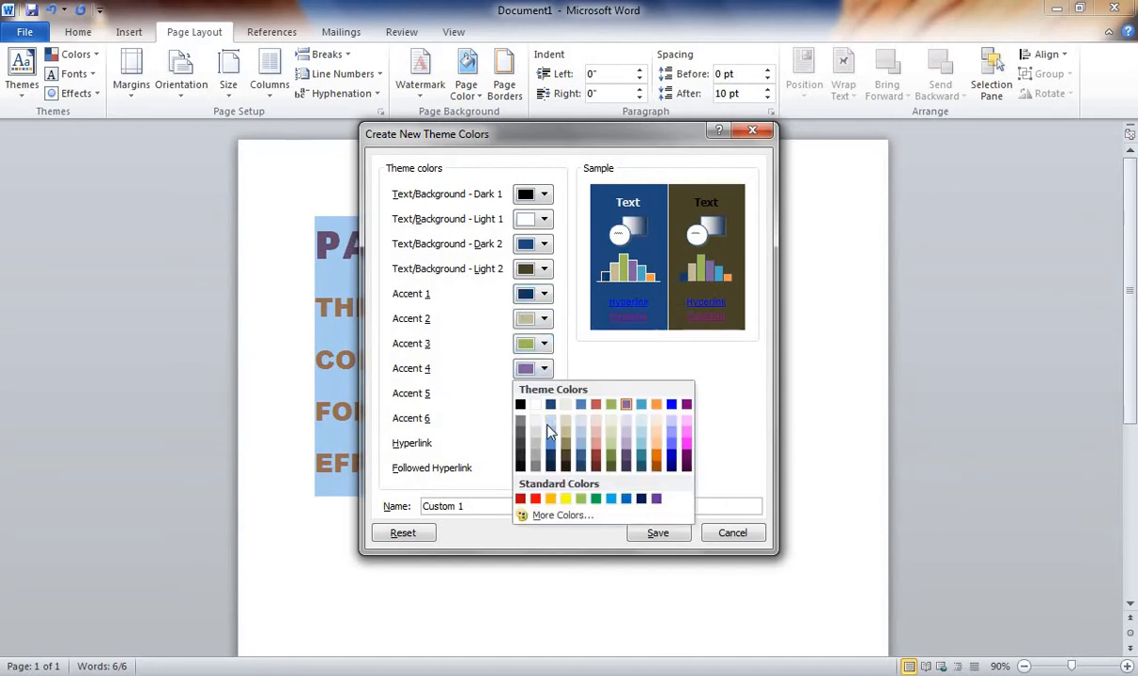
{"action": "left_click", "coordinate": [565, 449]}
- Set Accent 5 to light blue and save the new theme colors under the name Custom 1
{"action": "left_click", "coordinate": [545, 419]}
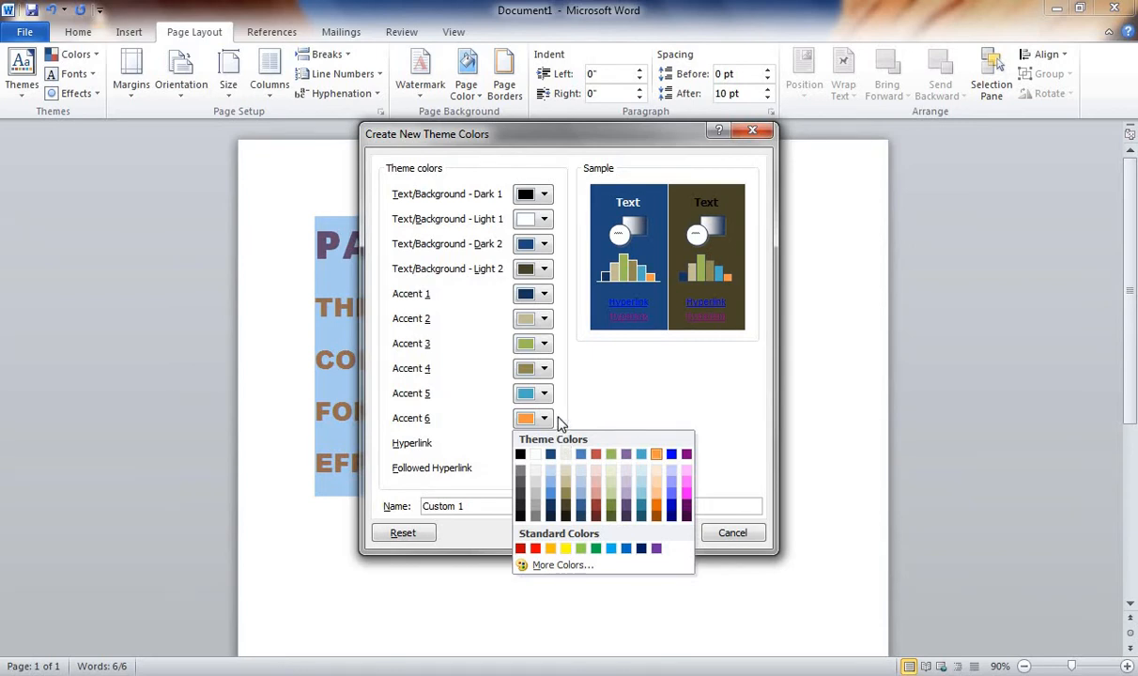
{"action": "left_click", "coordinate": [542, 425]}
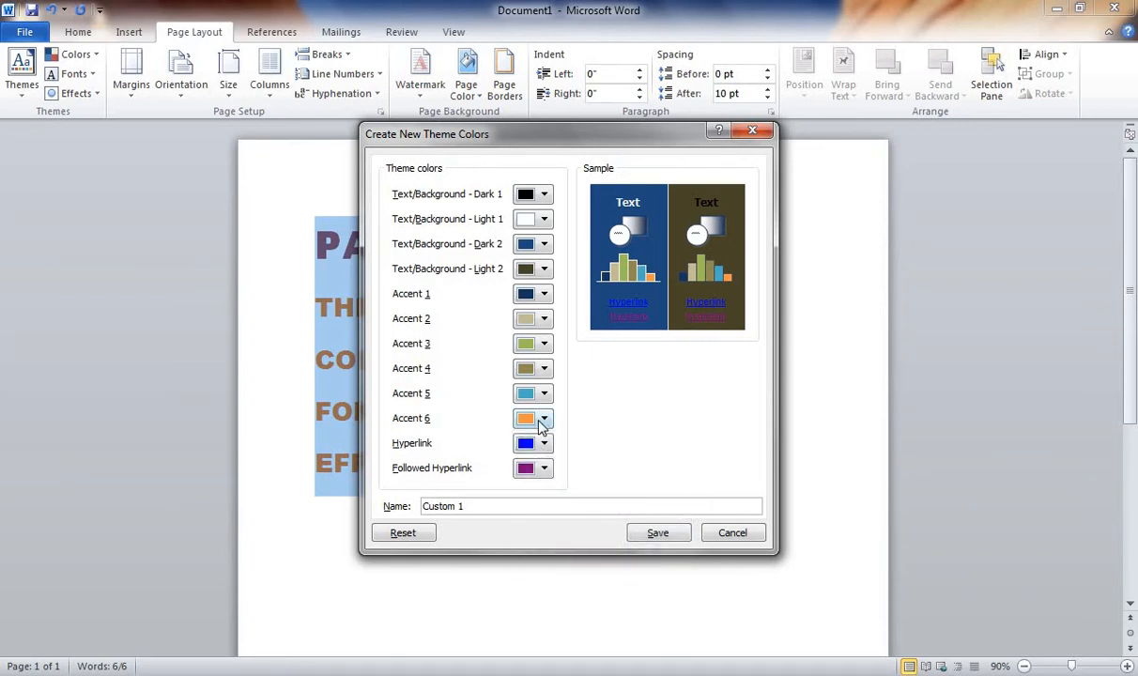
{"action": "left_click", "coordinate": [543, 394]}
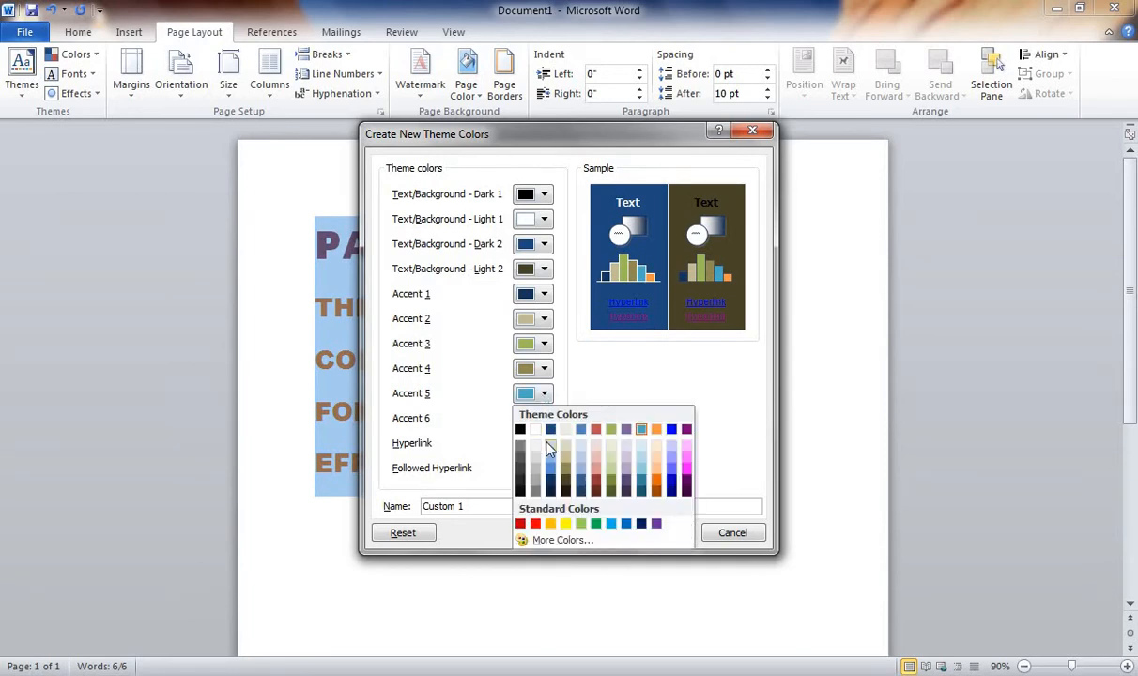
{"action": "left_click", "coordinate": [537, 438]}
{"action": "left_click", "coordinate": [660, 533]}
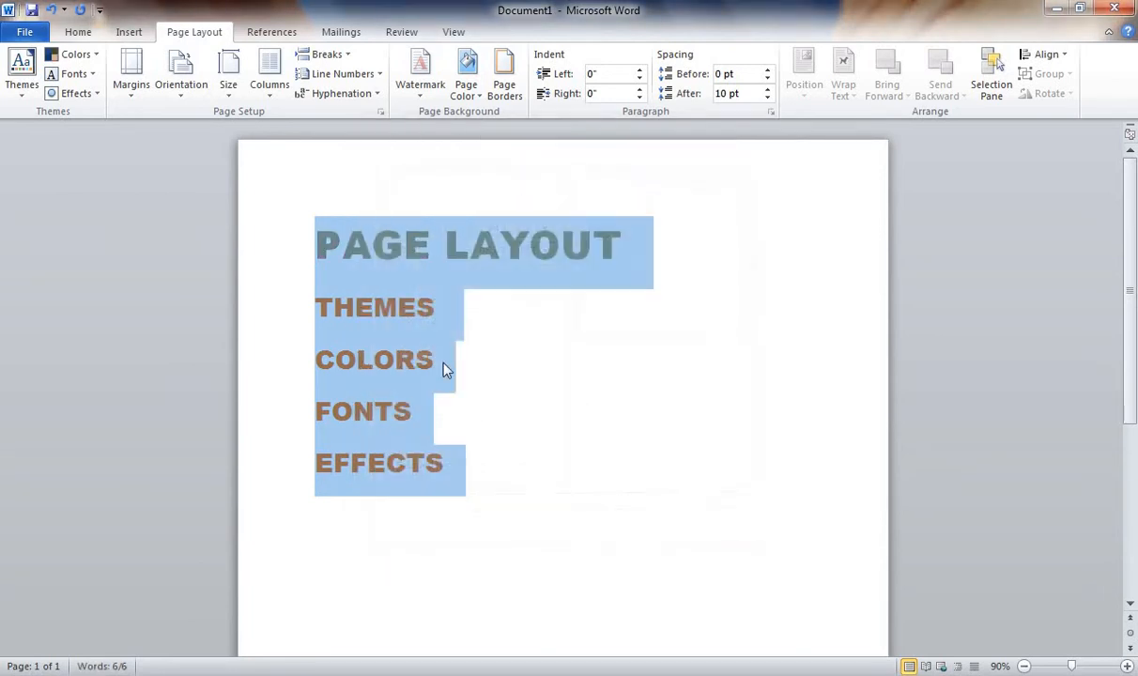
- Reselect the title and all headings, and preview the built-in theme colors and theme fonts on them
{"action": "left_click", "coordinate": [477, 439]}
{"action": "left_click_drag", "start_coordinate": [473, 454], "coordinate": [132, 216]}
{"action": "left_click", "coordinate": [75, 53]}
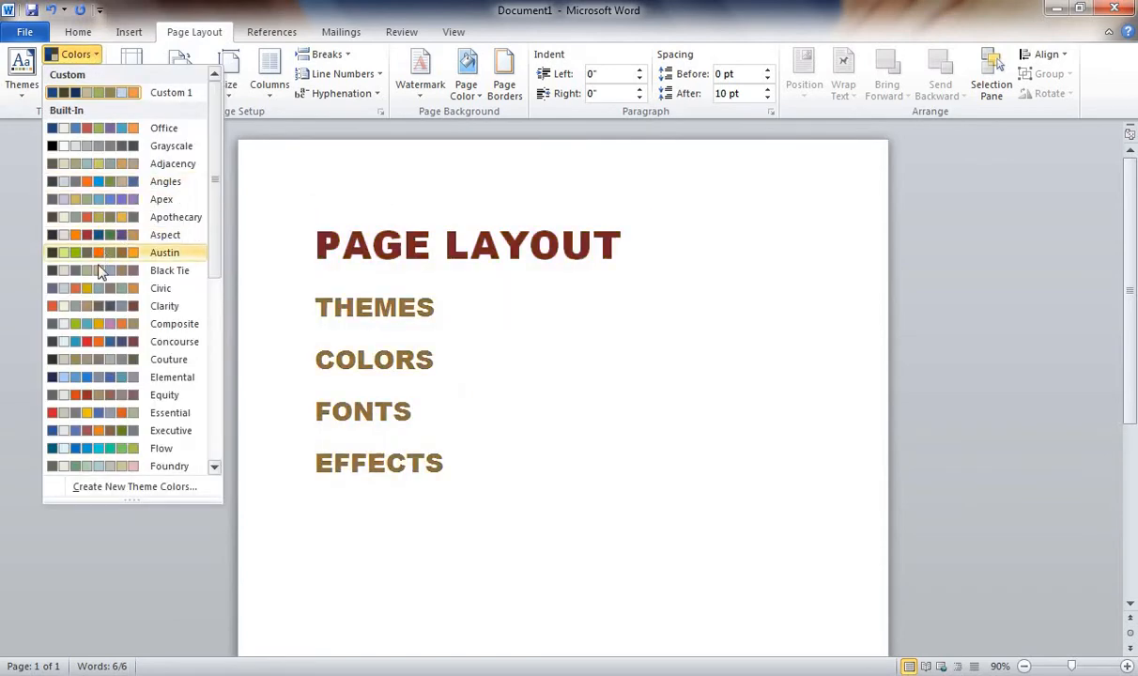
{"action": "left_click", "coordinate": [75, 75]}
{"action": "left_click", "coordinate": [75, 74]}
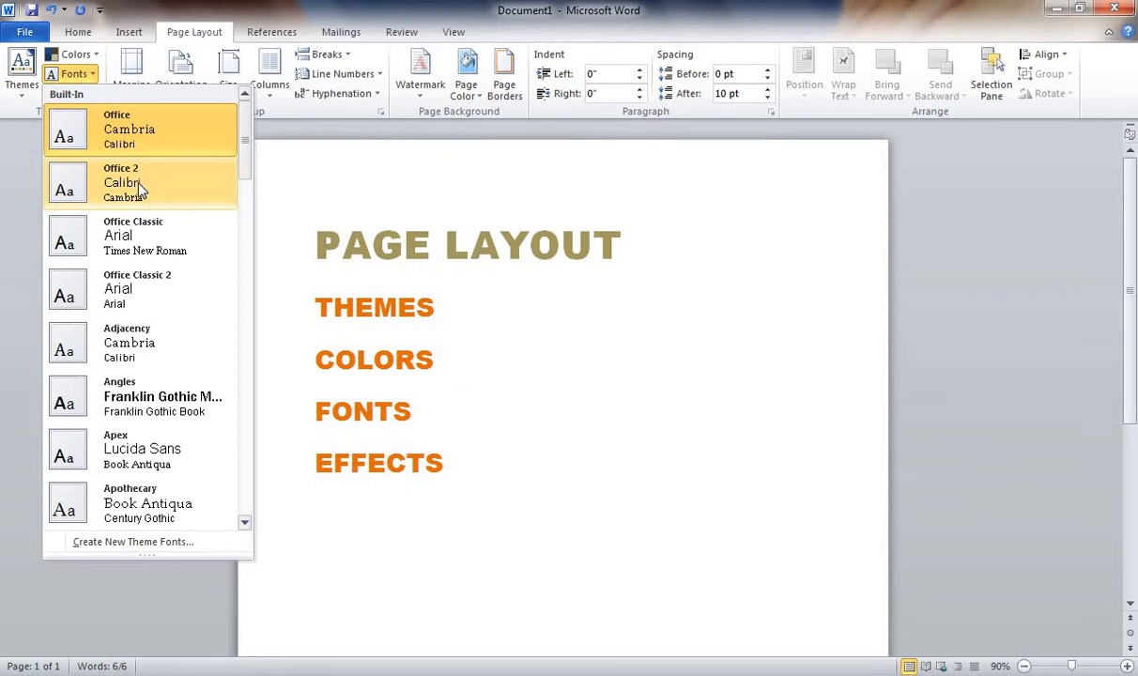
- Browse the full list of individual fonts for the selected text, and return to the page layout options without changing the font
{"action": "left_click", "coordinate": [78, 32]}
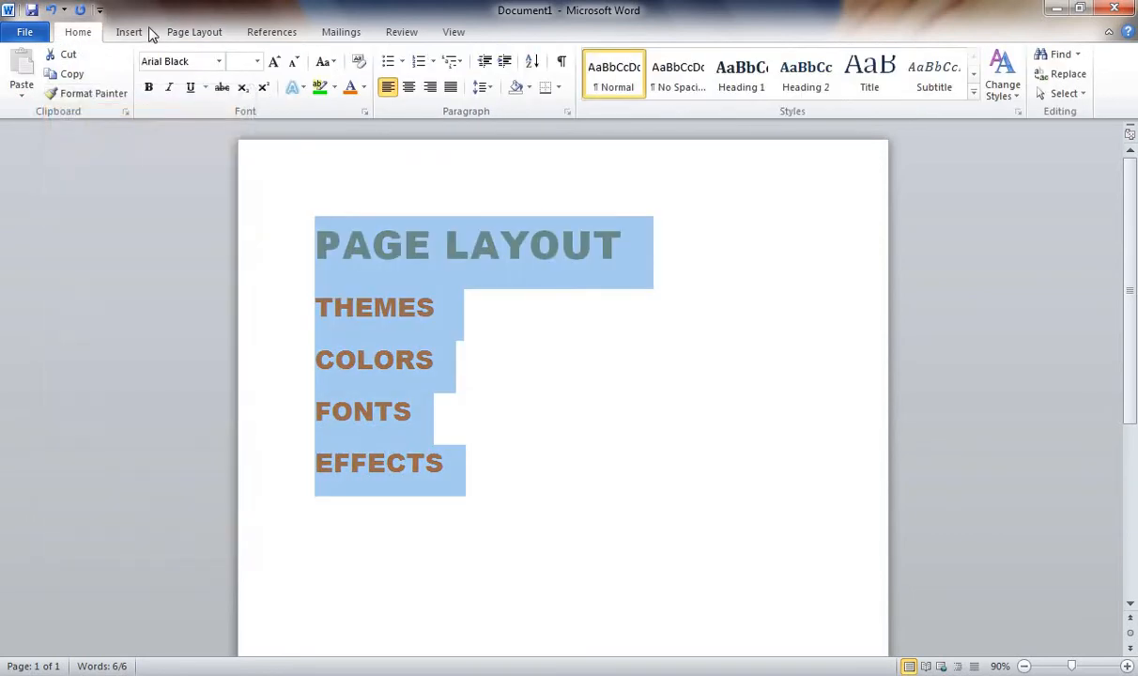
{"action": "left_click", "coordinate": [219, 61]}
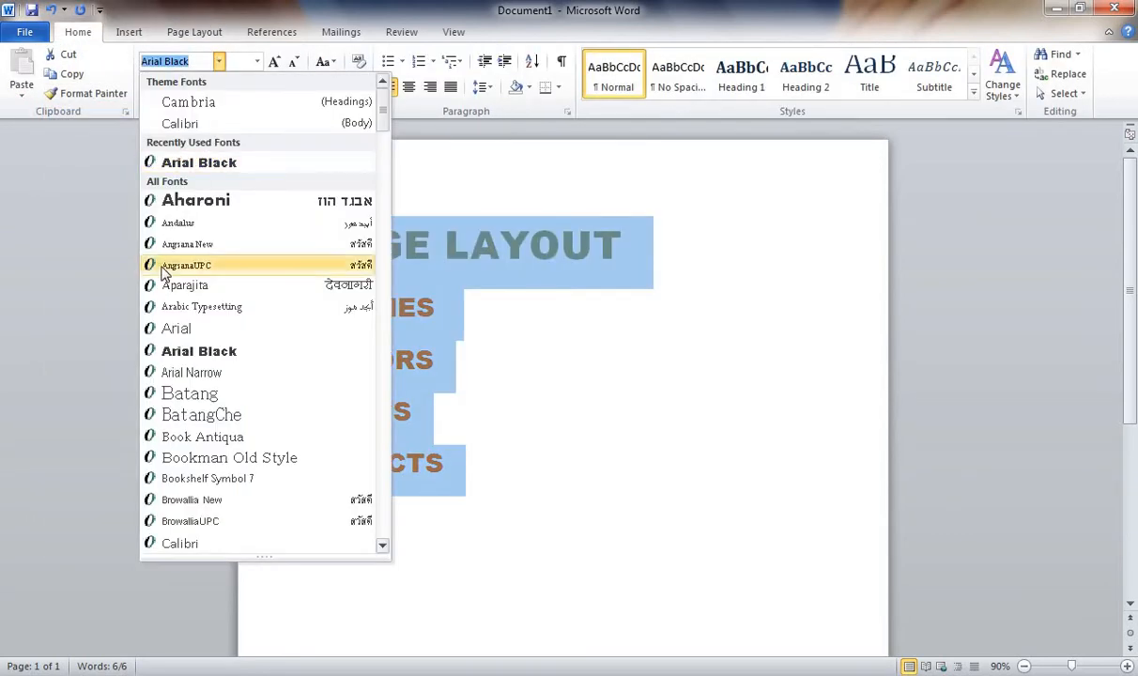
{"action": "scroll", "coordinate": [167, 270], "scroll_direction": "down", "scroll_amount": 1}
{"action": "scroll", "coordinate": [212, 286], "scroll_direction": "down", "scroll_amount": 15}
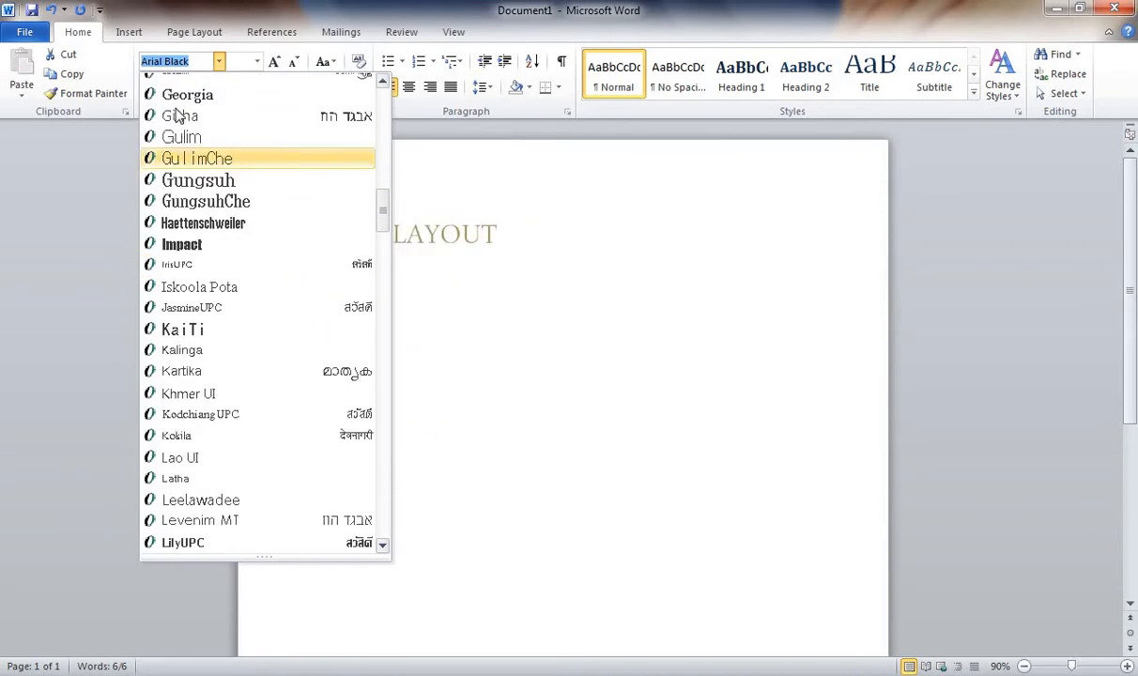
{"action": "left_click", "coordinate": [138, 32]}
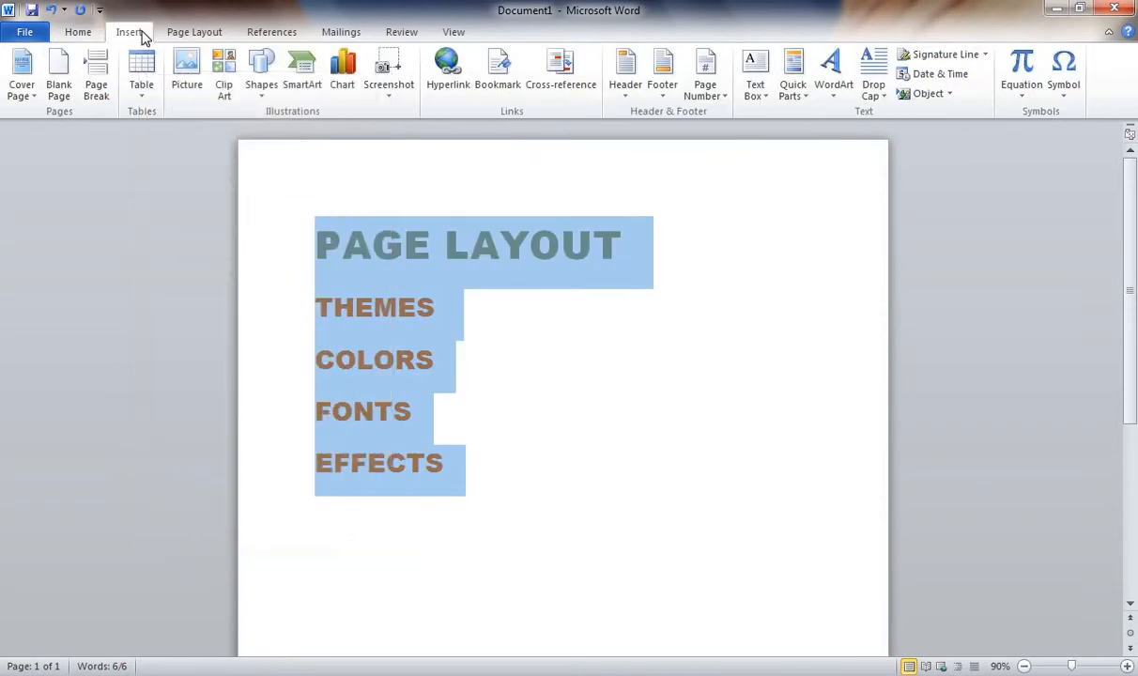
{"action": "left_click", "coordinate": [193, 34]}
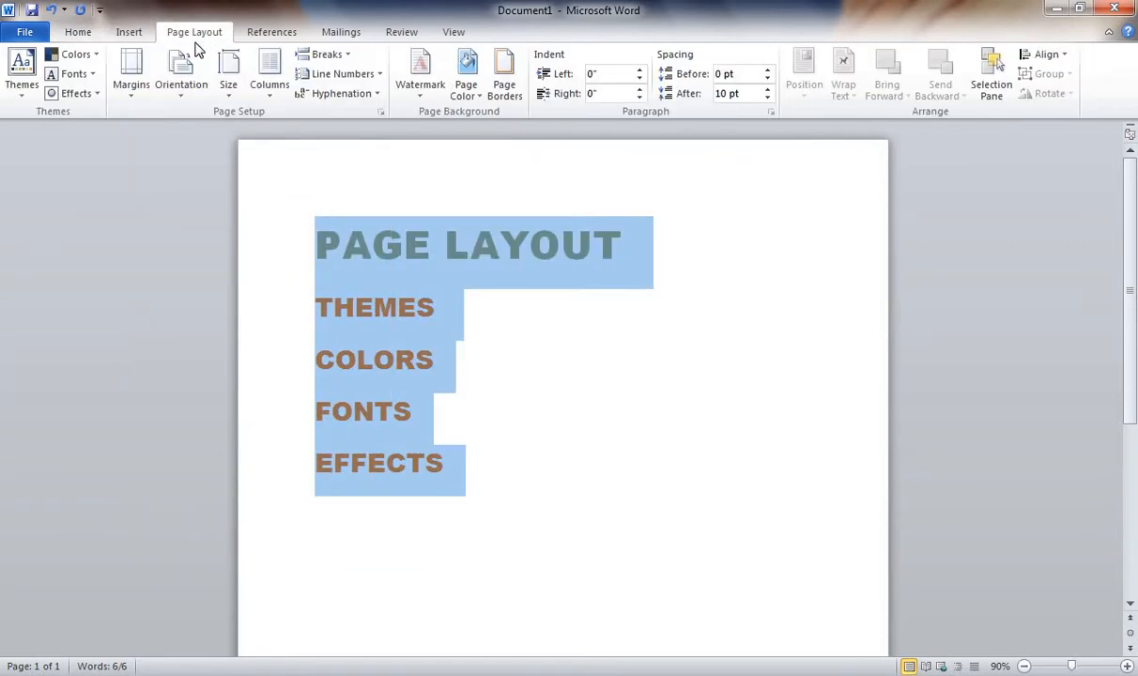
- Apply the Apothecary theme fonts to the document, check the selected font set, and deselect the text
{"action": "left_click", "coordinate": [75, 74]}
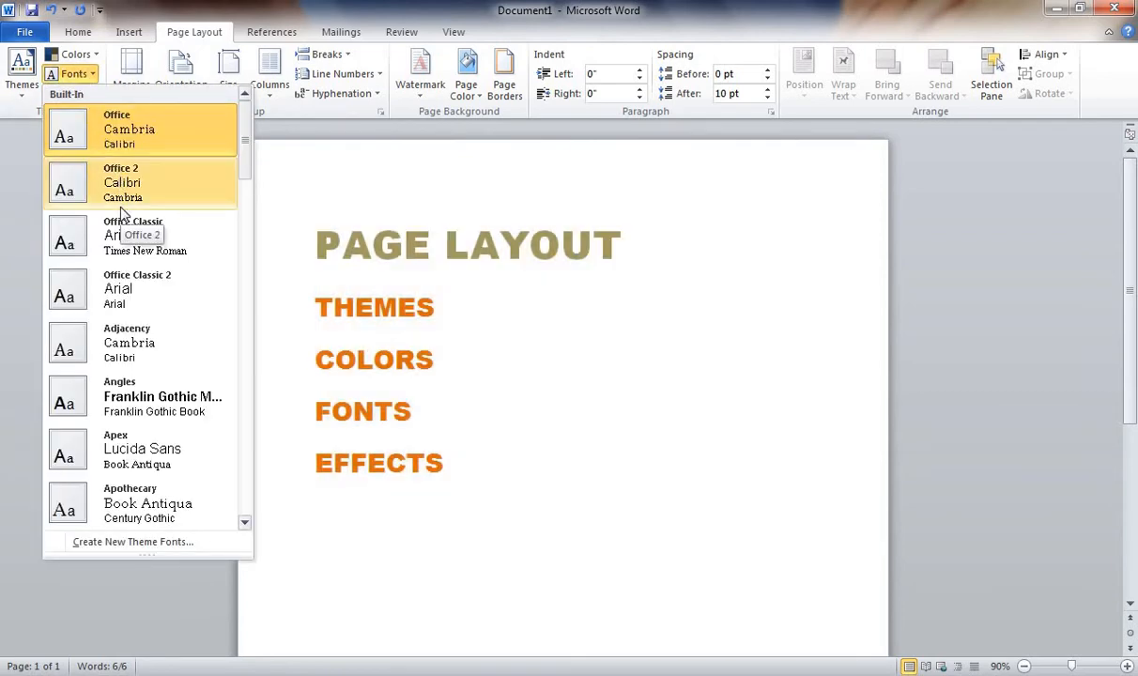
{"action": "scroll", "coordinate": [122, 235], "scroll_direction": "down", "scroll_amount": 2}
{"action": "left_click", "coordinate": [132, 330]}
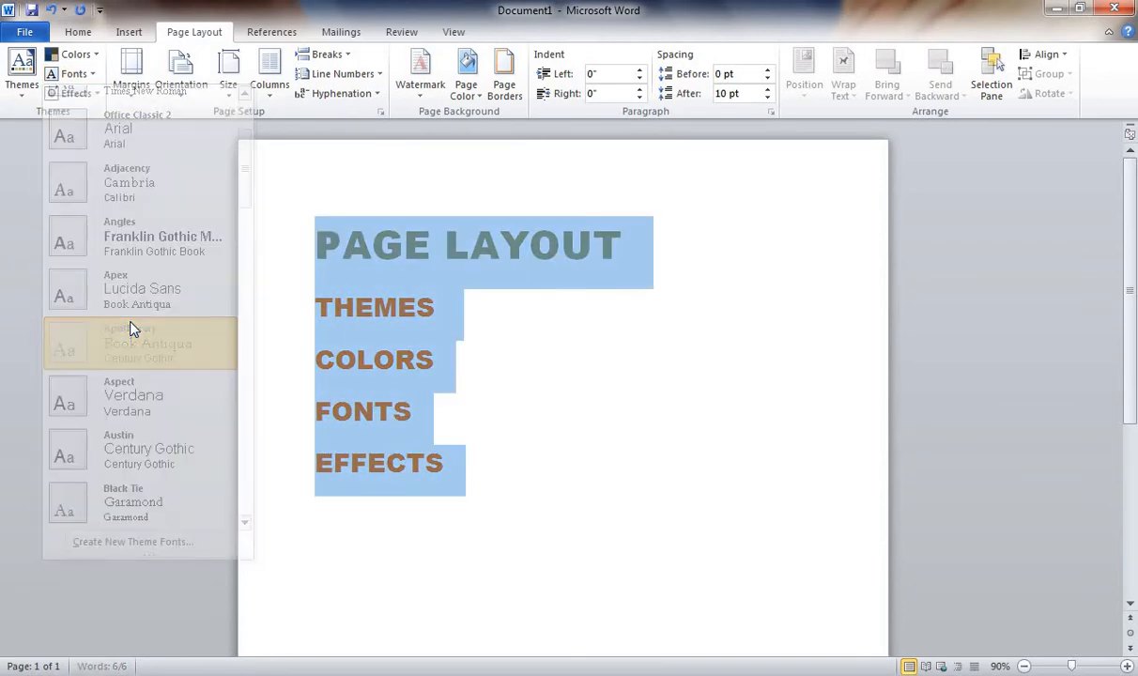
{"action": "left_click", "coordinate": [81, 81]}
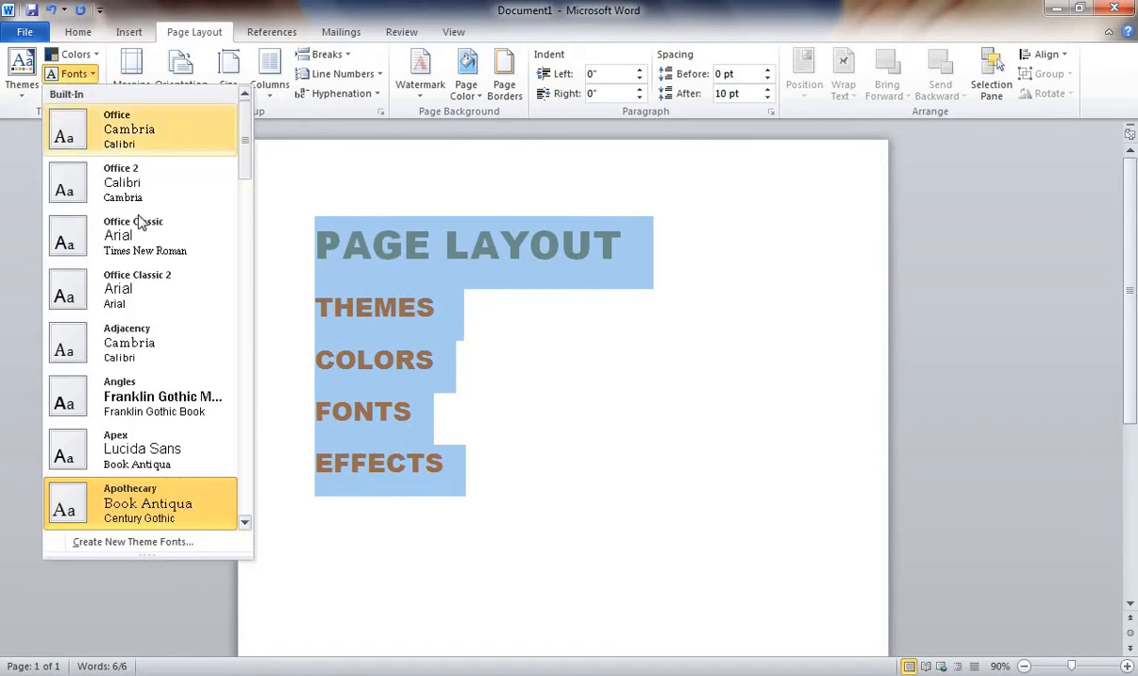
{"action": "left_click", "coordinate": [934, 521]}
{"action": "left_click", "coordinate": [934, 521]}
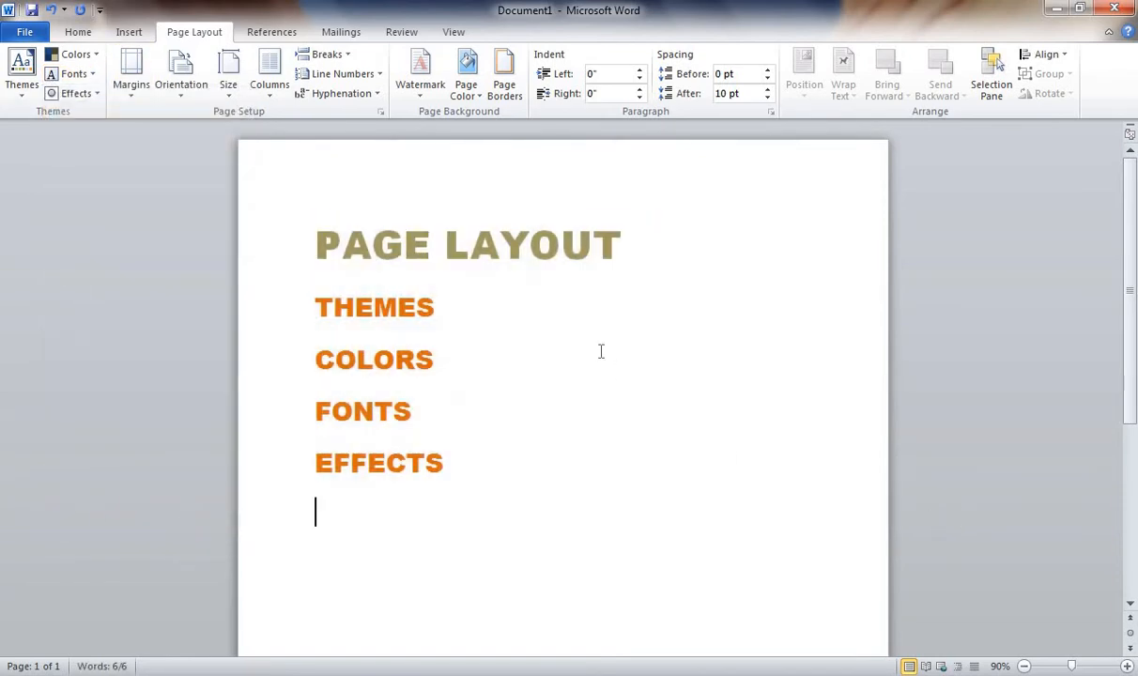
- Select the title and all headings, apply the Waveform theme fonts, and deselect the text
{"action": "left_click", "coordinate": [76, 74]}
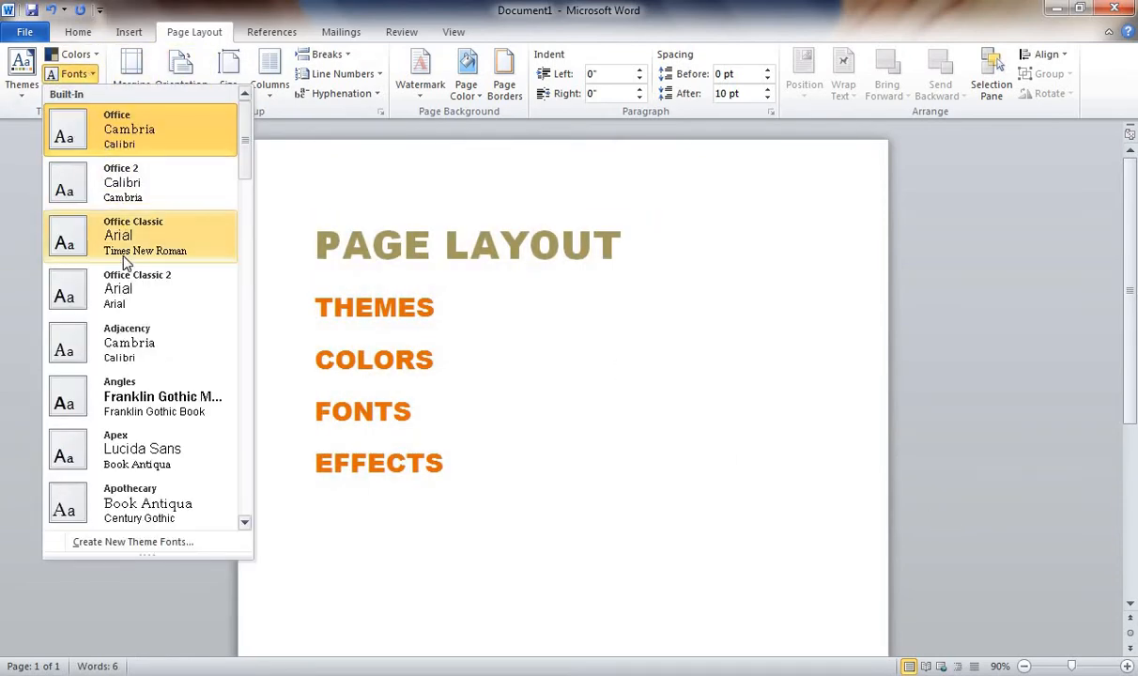
{"action": "left_click", "coordinate": [451, 466]}
{"action": "left_click_drag", "start_coordinate": [451, 465], "coordinate": [296, 254]}
{"action": "left_click", "coordinate": [93, 79]}
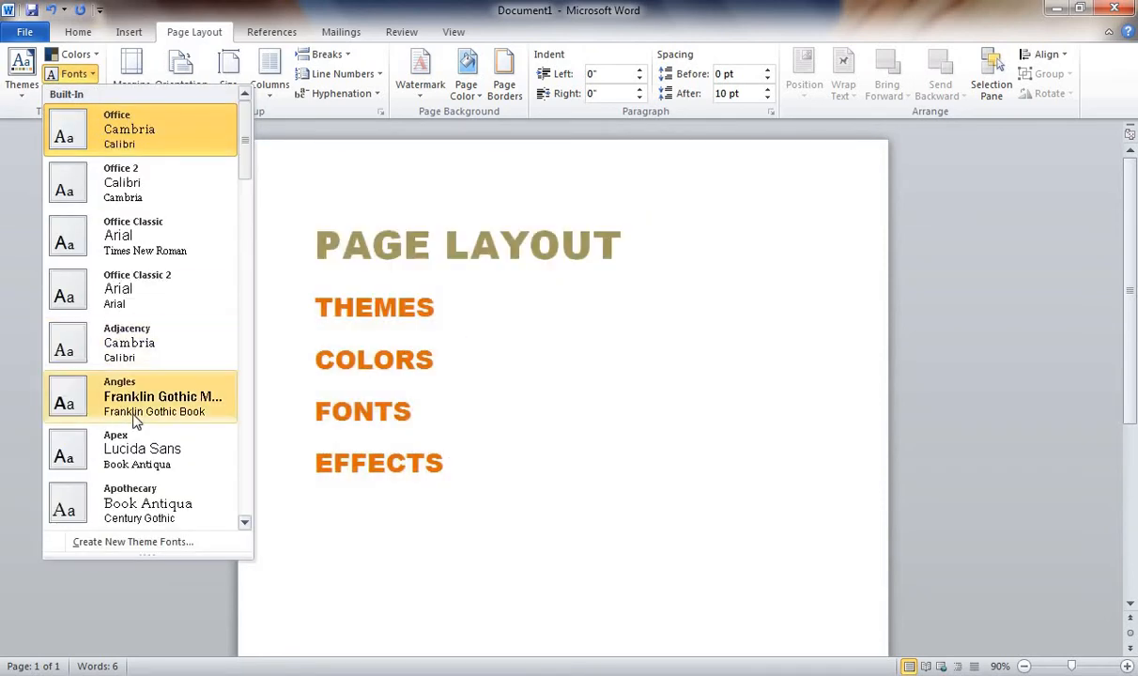
{"action": "scroll", "coordinate": [178, 466], "scroll_direction": "down", "scroll_amount": 10}
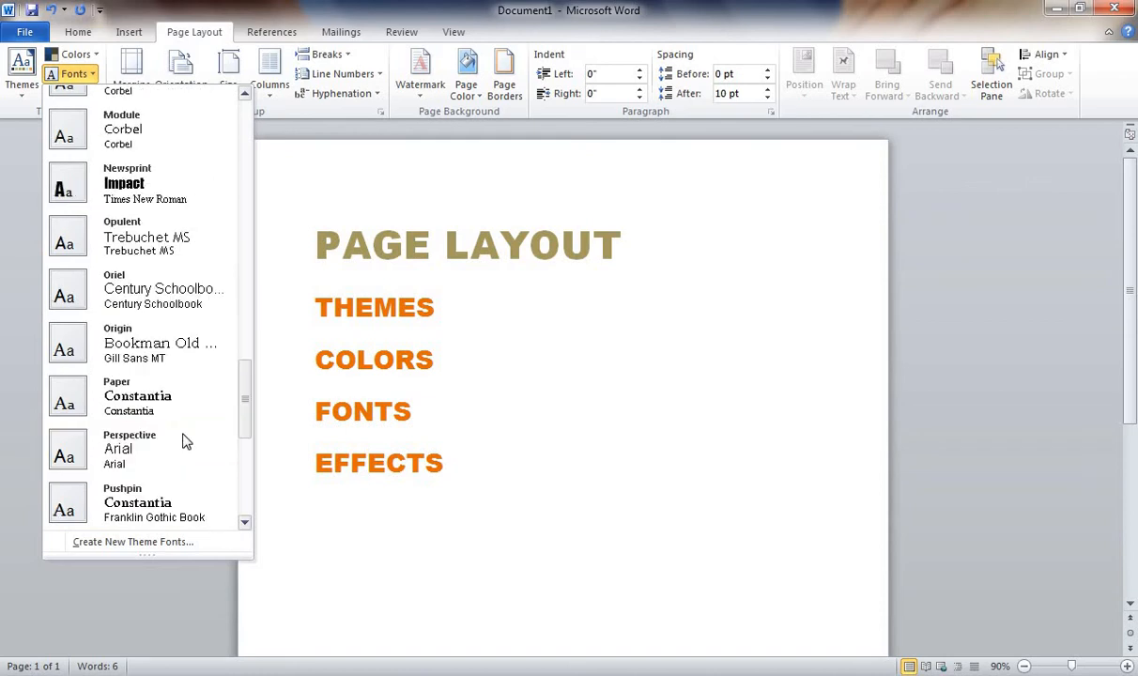
{"action": "left_click", "coordinate": [165, 505]}
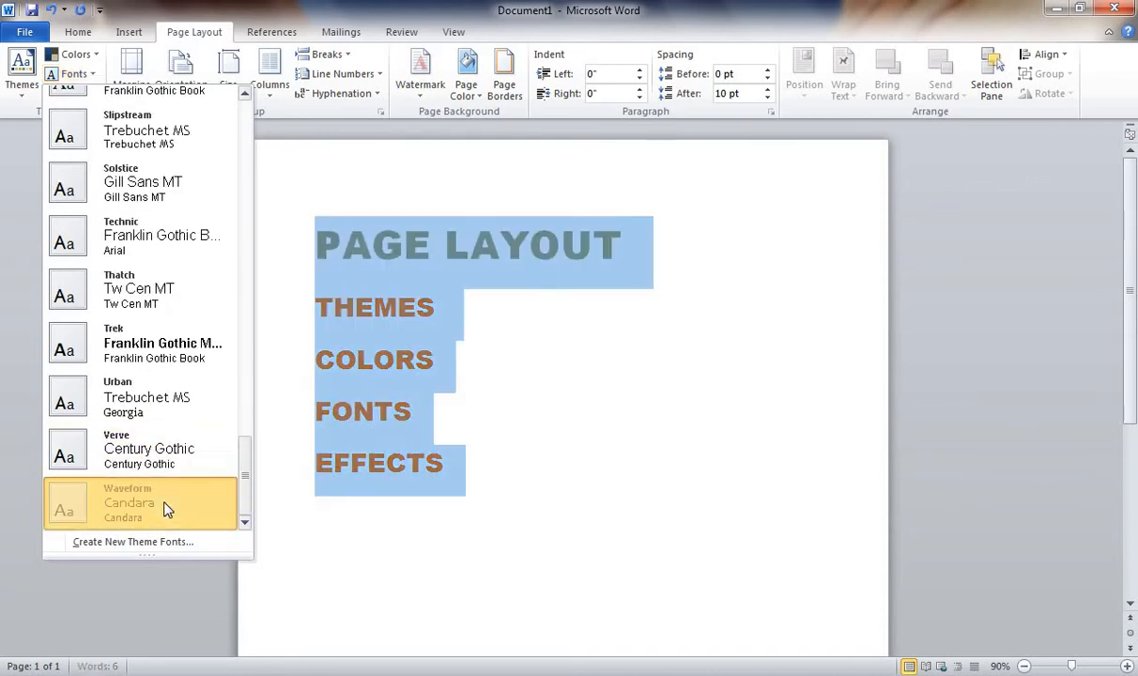
{"action": "left_click", "coordinate": [352, 527]}
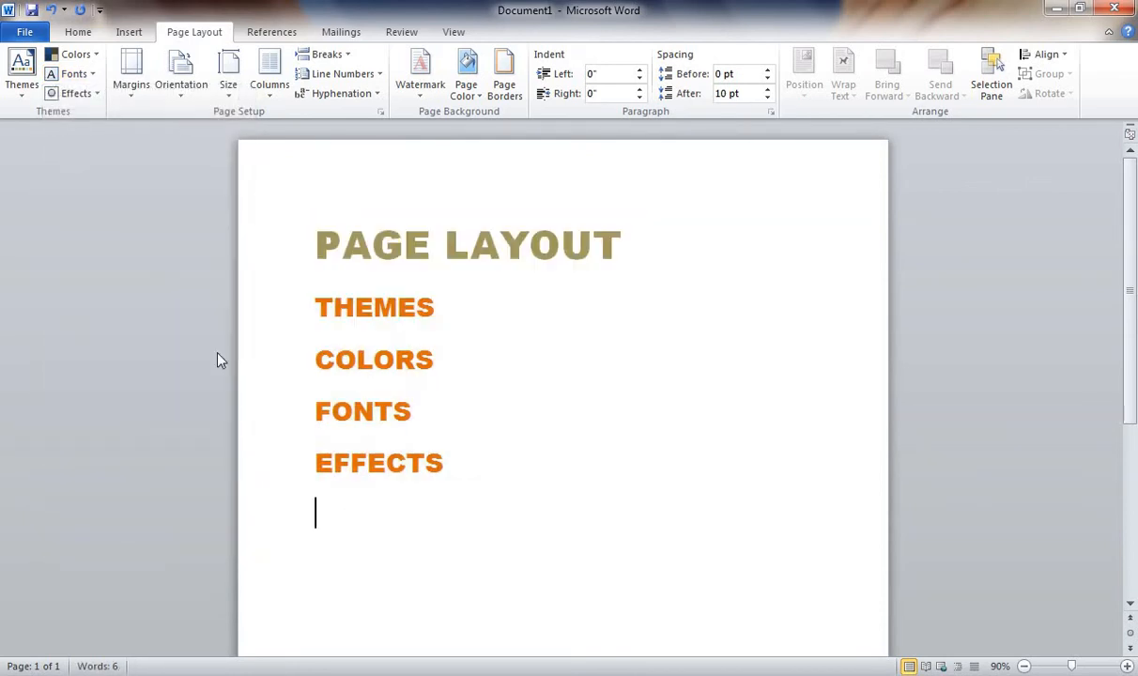
- Browse the built-in theme effects, apply Origin, and replace it with Horizon
{"action": "left_click", "coordinate": [76, 93]}
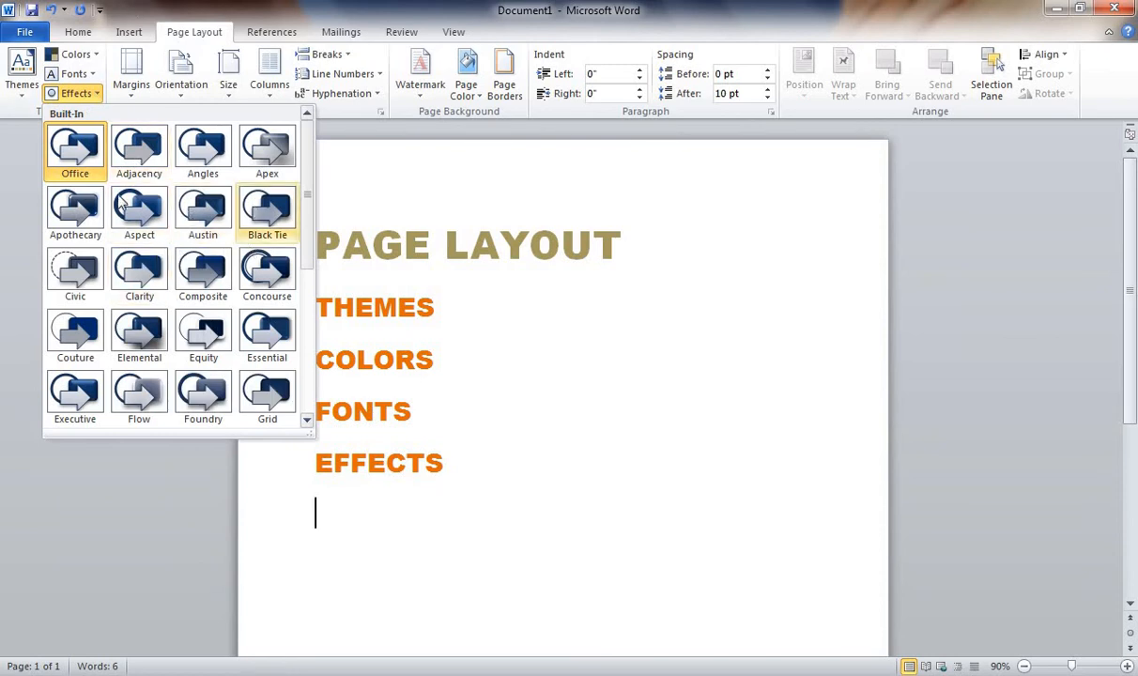
{"action": "scroll", "coordinate": [254, 293], "scroll_direction": "down", "scroll_amount": 3}
{"action": "scroll", "coordinate": [259, 291], "scroll_direction": "down", "scroll_amount": 2}
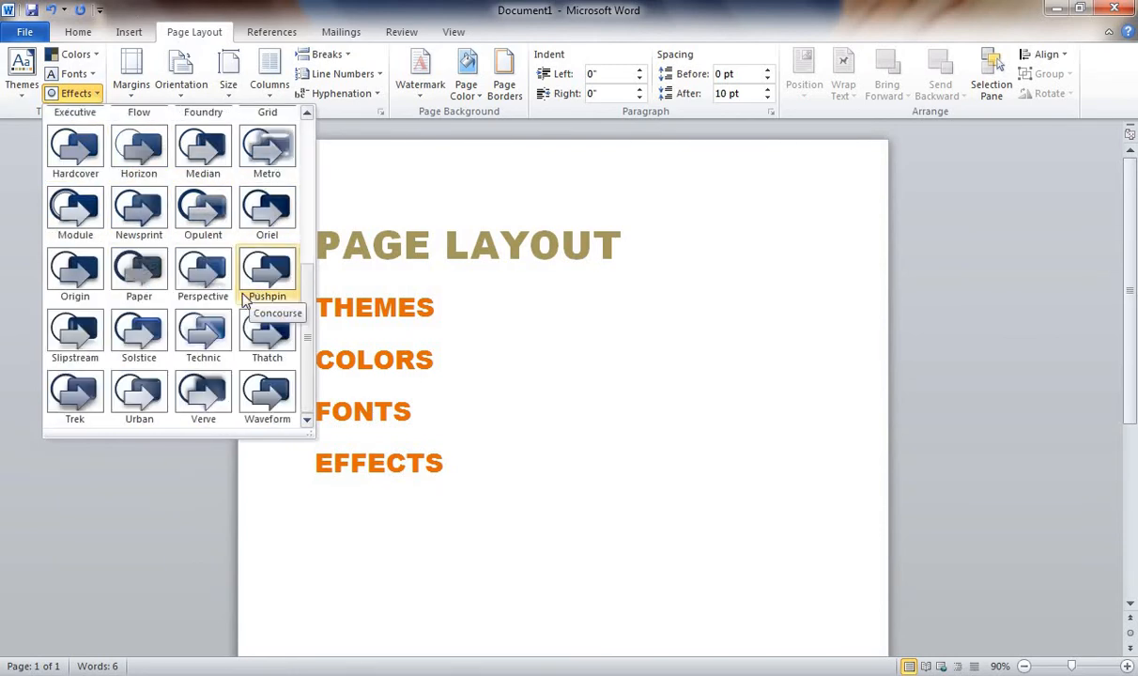
{"action": "left_click", "coordinate": [79, 253]}
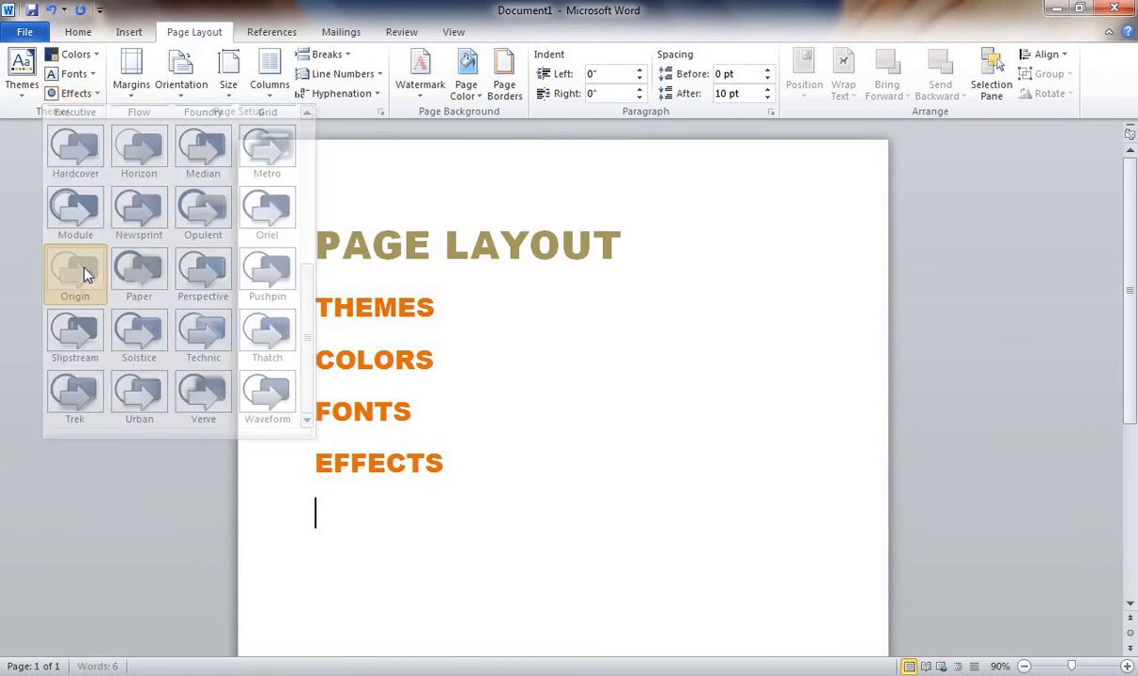
{"action": "left_click", "coordinate": [94, 102]}
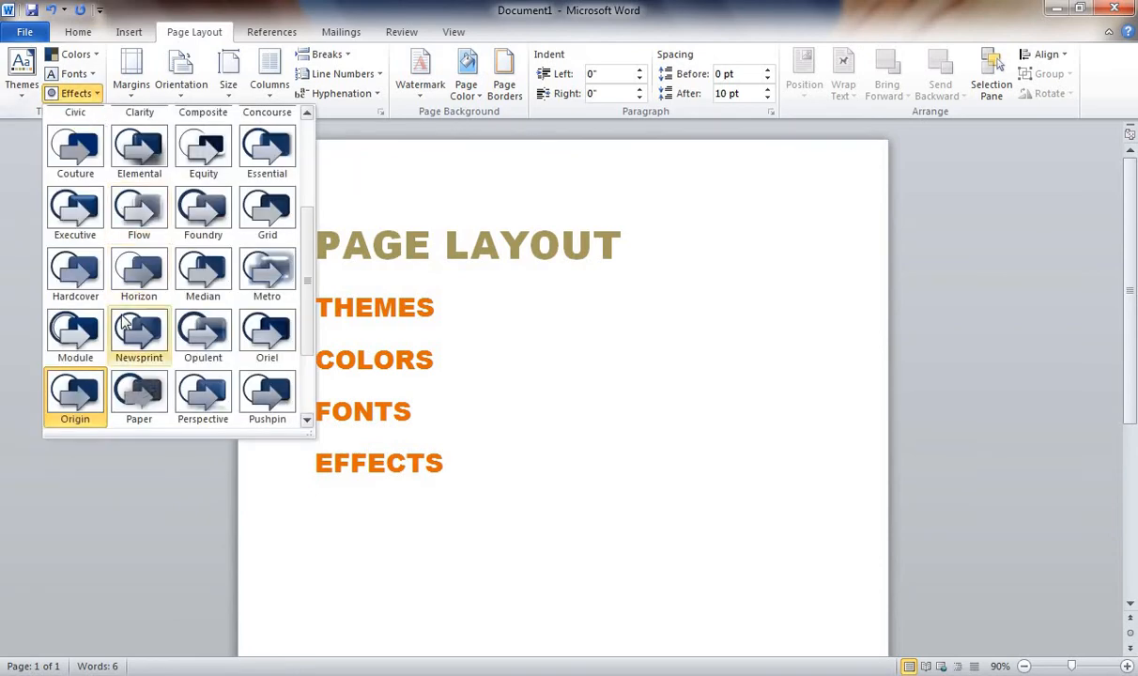
{"action": "left_click", "coordinate": [136, 299]}
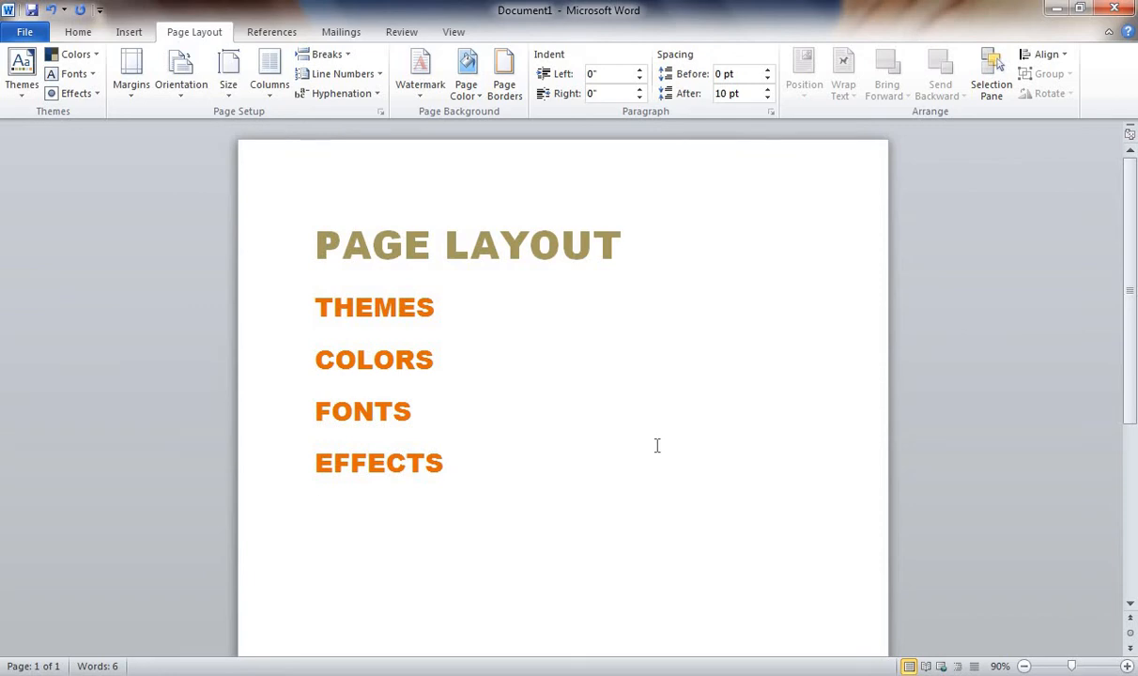
- Select the title and all headings, and preview the built-in themes and theme colors on them
{"action": "left_click_drag", "start_coordinate": [299, 474], "coordinate": [301, 254]}
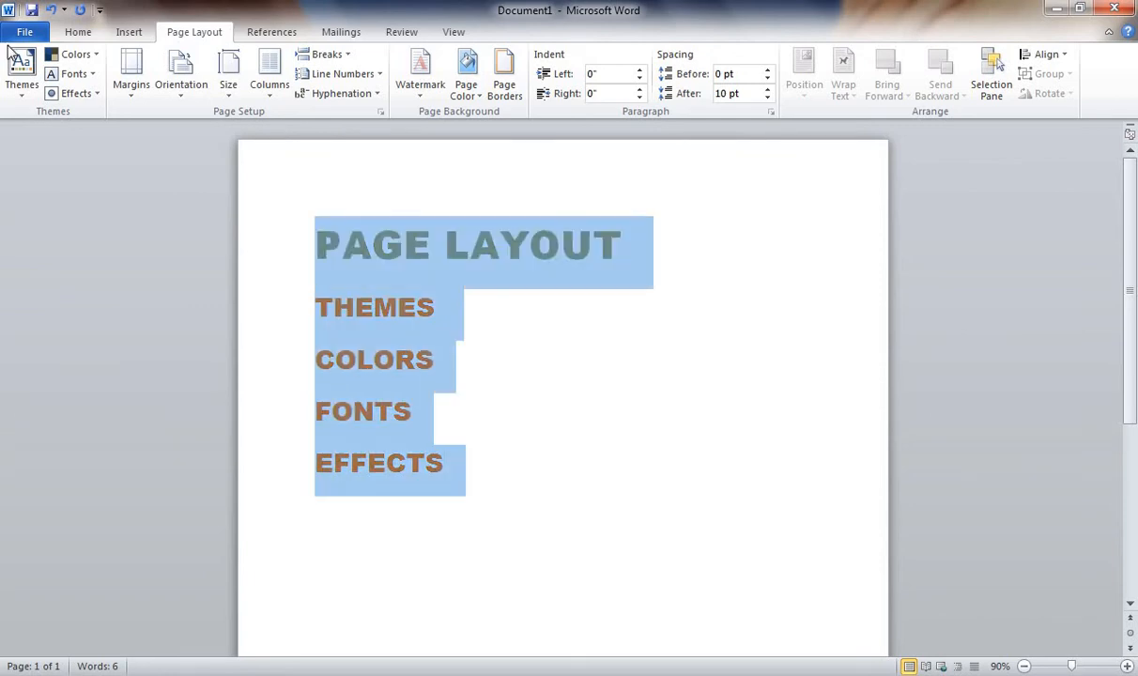
{"action": "left_click", "coordinate": [20, 73]}
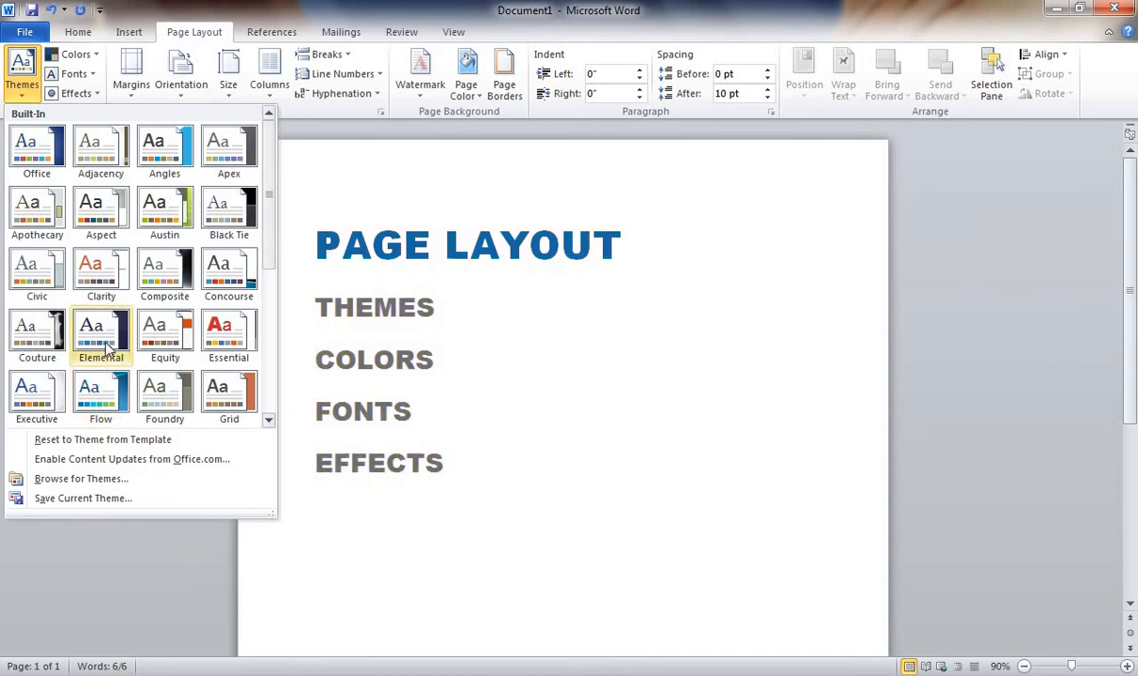
{"action": "left_click", "coordinate": [75, 53]}
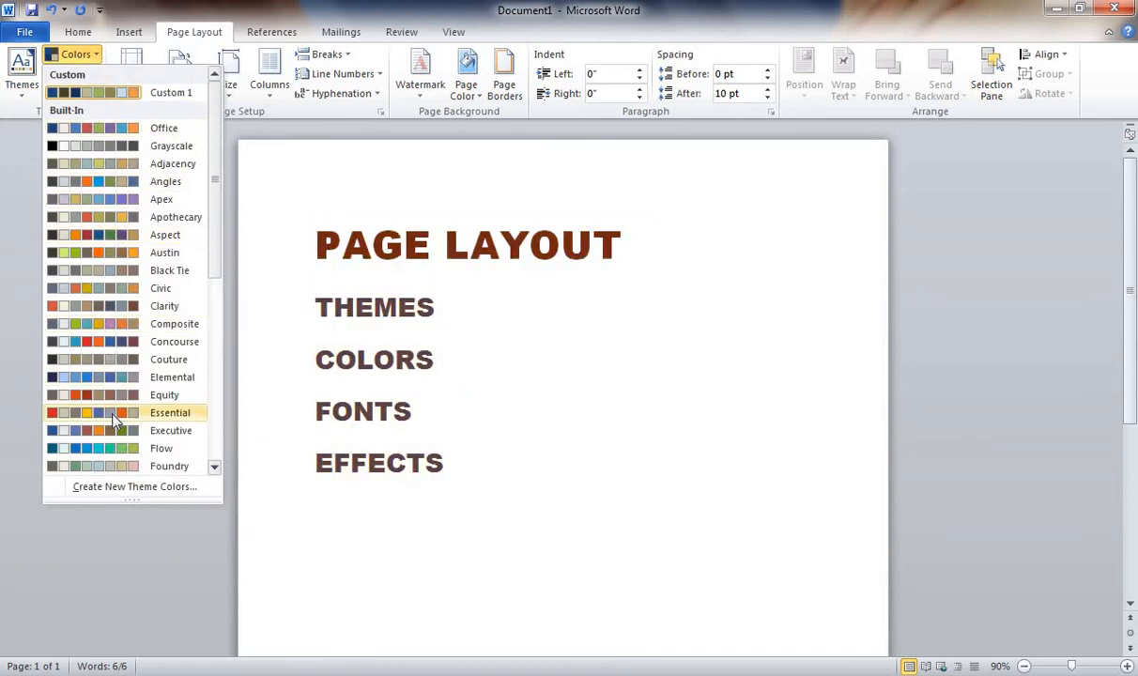
- Start a new theme color set with Text/Background - Dark 1 dark blue, Light 1 black and Dark 2 dark olive brown
{"action": "left_click", "coordinate": [111, 488]}
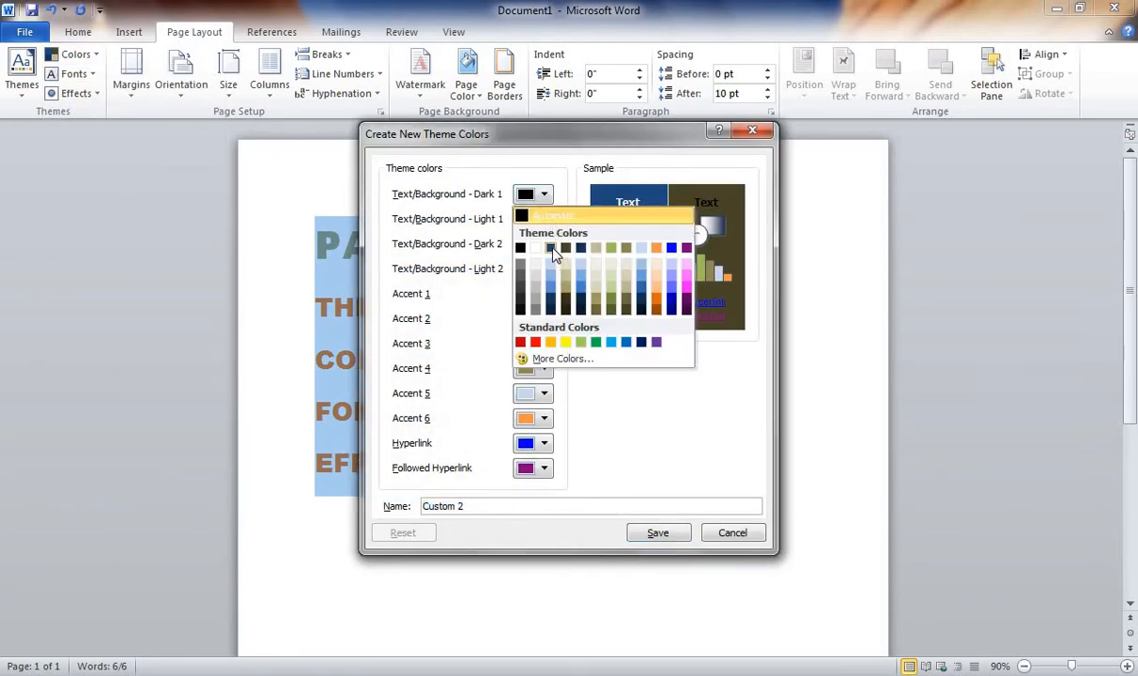
{"action": "left_click", "coordinate": [550, 248]}
{"action": "left_click", "coordinate": [531, 219]}
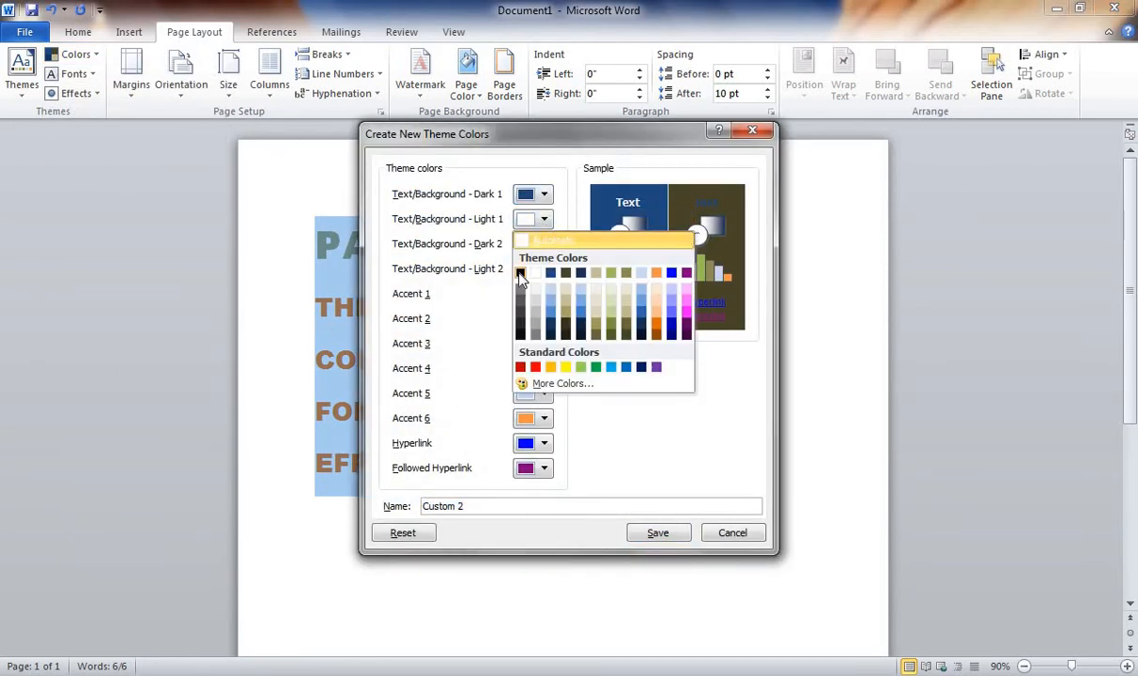
{"action": "left_click", "coordinate": [520, 273]}
{"action": "left_click", "coordinate": [533, 244]}
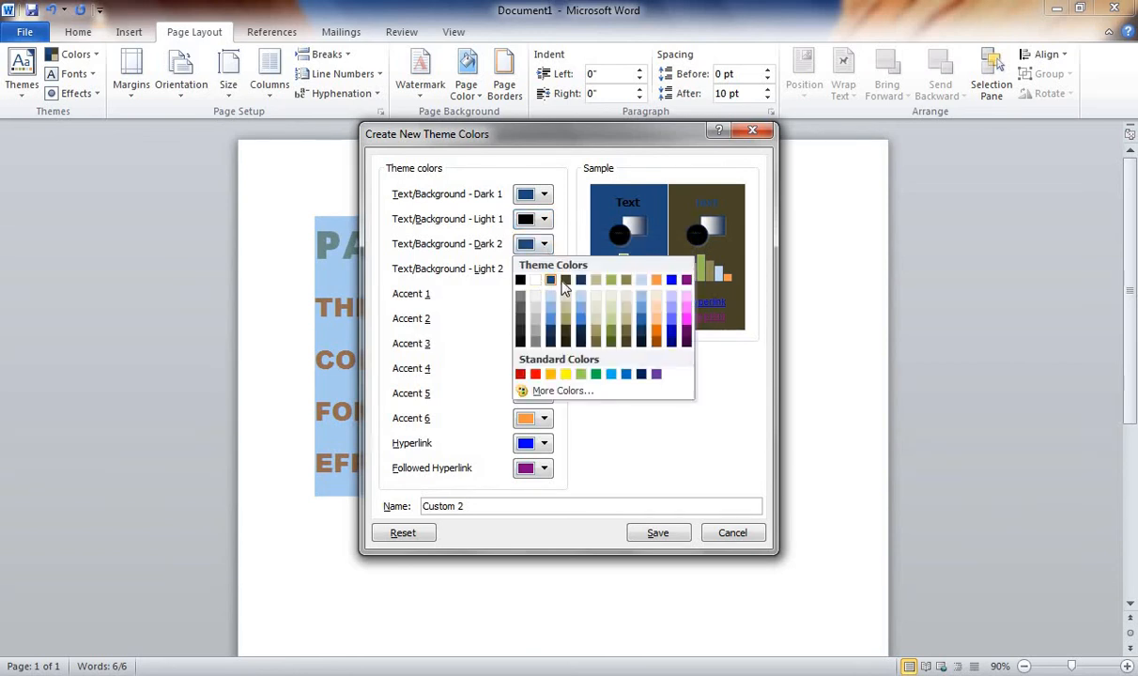
{"action": "left_click", "coordinate": [565, 280]}
- Set Text/Background - Light 2 to dark blue and Accent 1 to light blue, and save the theme colors as Custom 2
{"action": "left_click", "coordinate": [543, 268]}
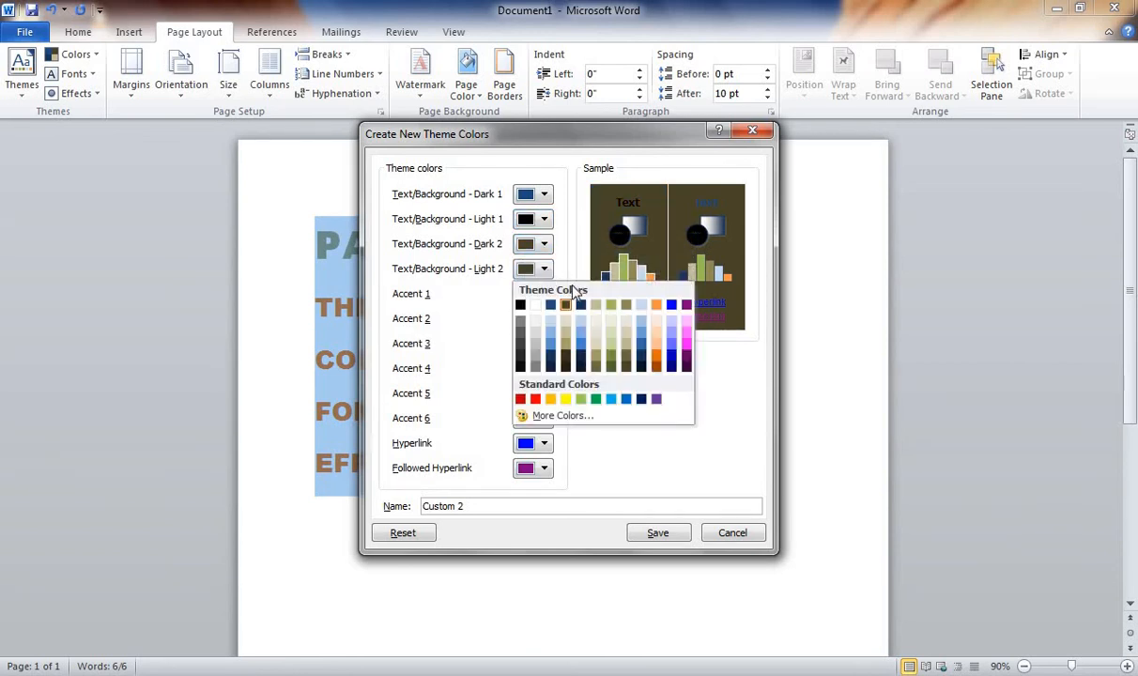
{"action": "left_click", "coordinate": [551, 304]}
{"action": "left_click", "coordinate": [545, 294]}
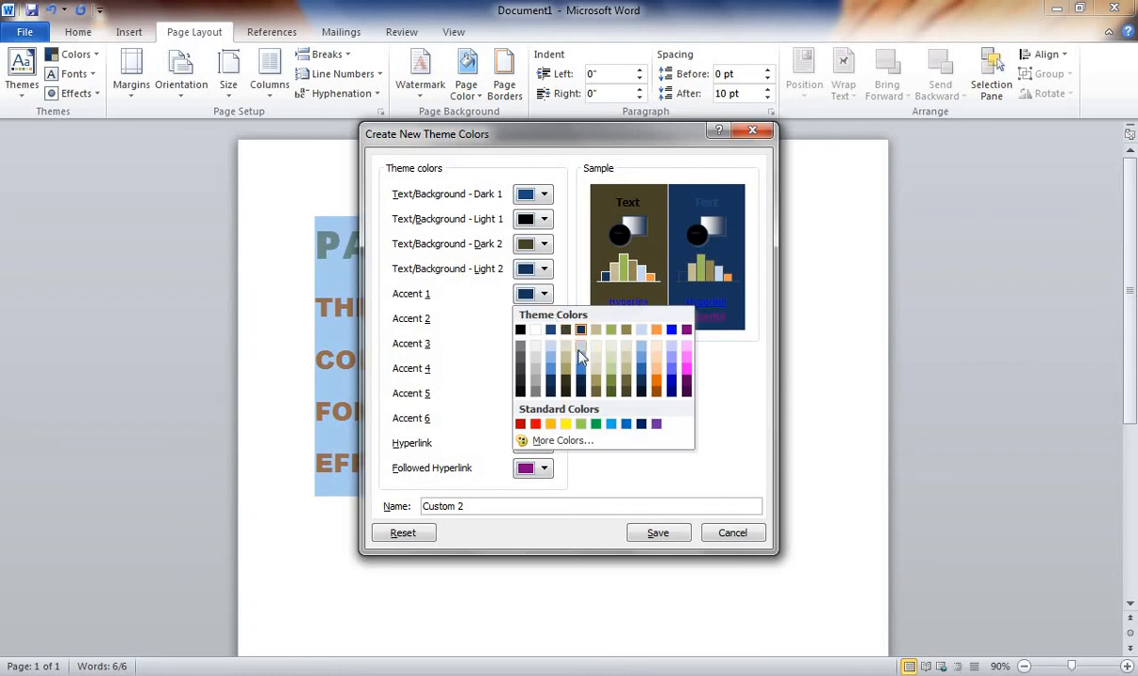
{"action": "left_click", "coordinate": [551, 354]}
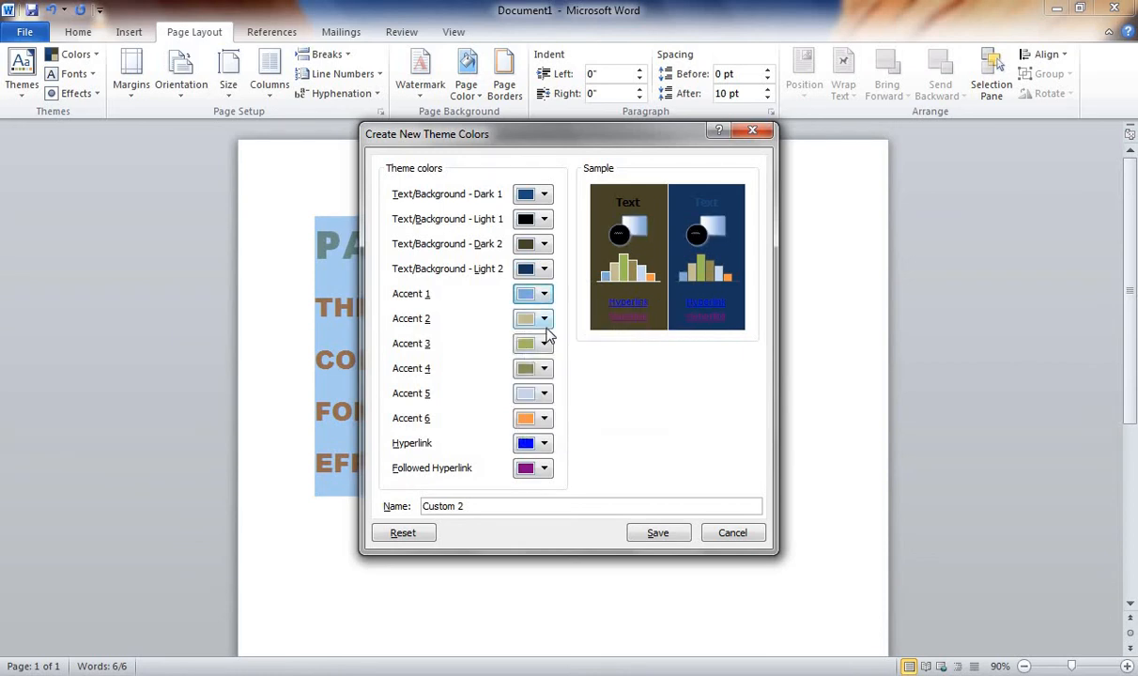
{"action": "left_click", "coordinate": [658, 535]}
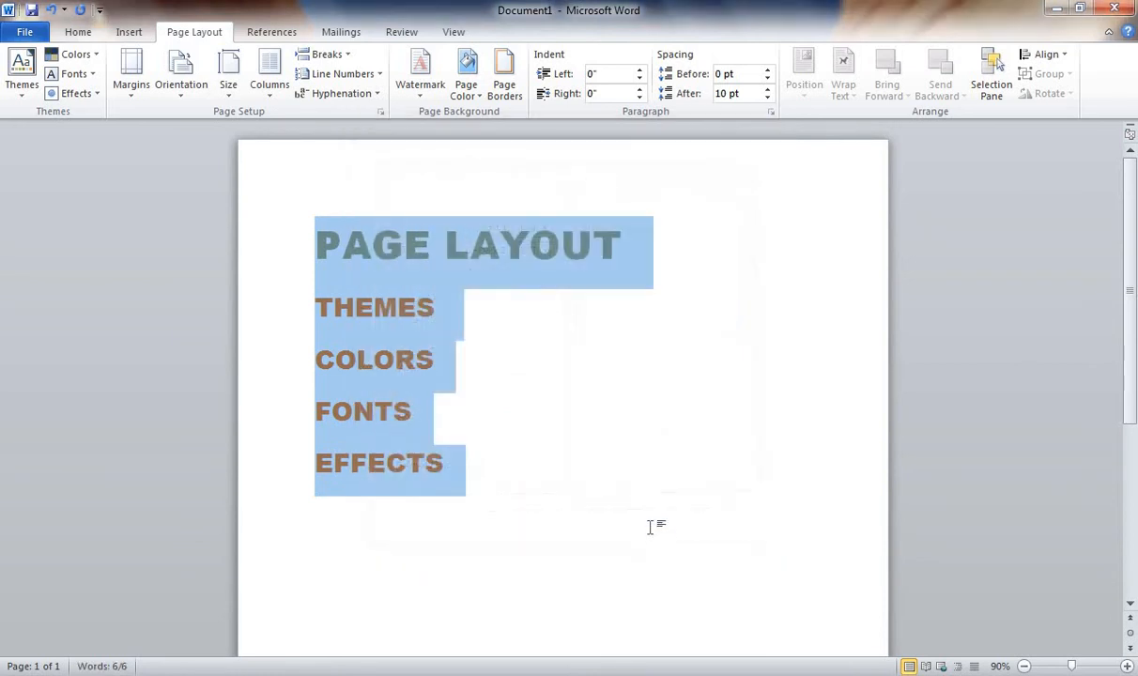
- Apply the Custom 2 theme colors to the document and deselect the text
{"action": "left_click", "coordinate": [80, 74]}
{"action": "left_click", "coordinate": [98, 56]}
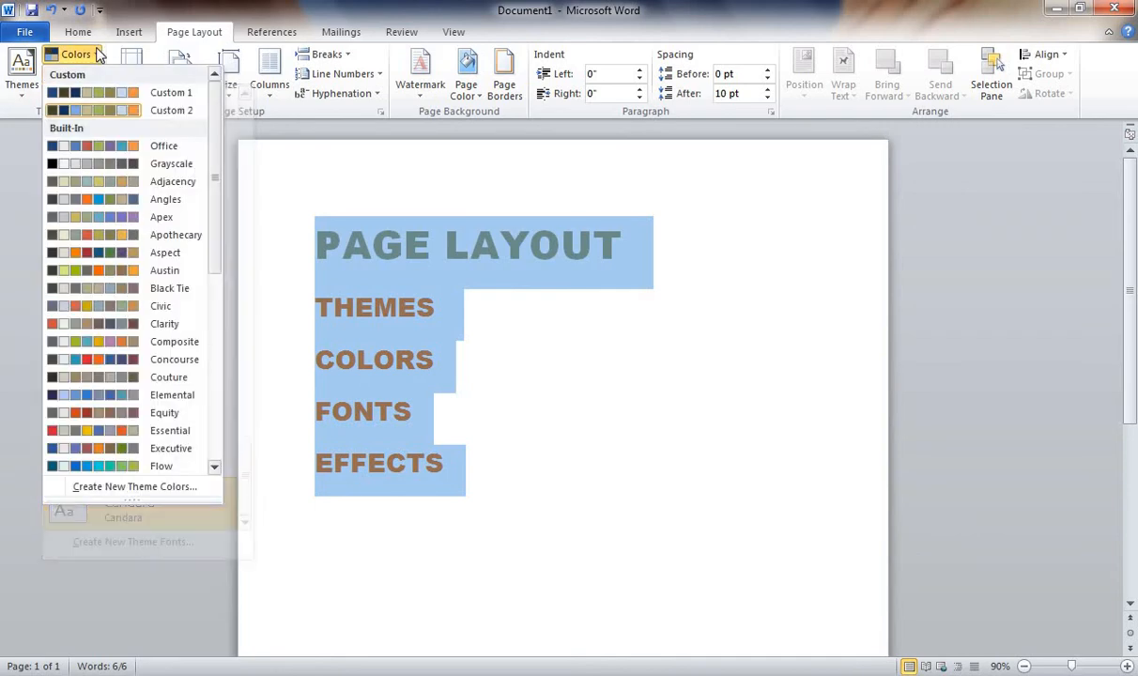
{"action": "left_click", "coordinate": [169, 108]}
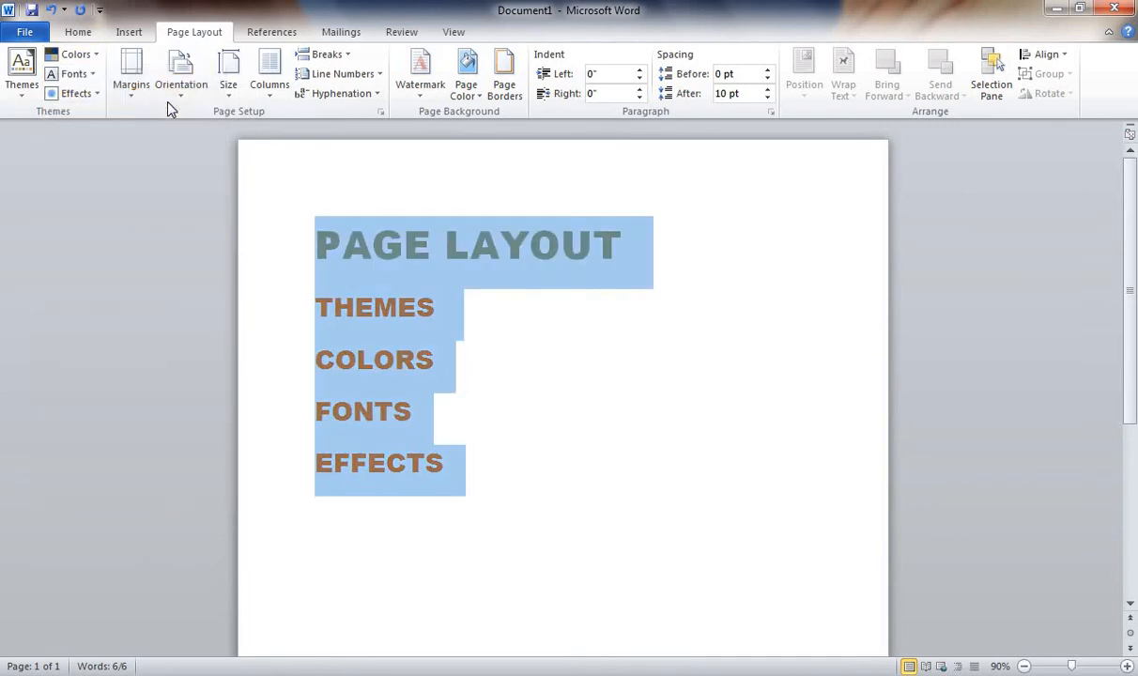
{"action": "left_click", "coordinate": [539, 316]}
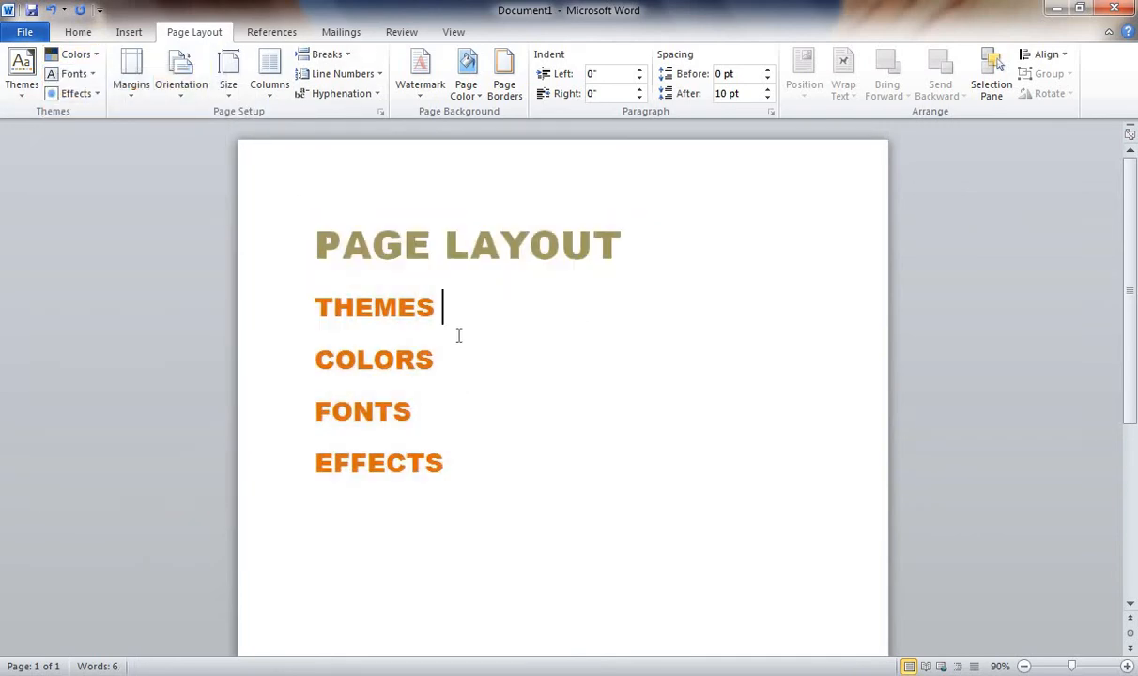